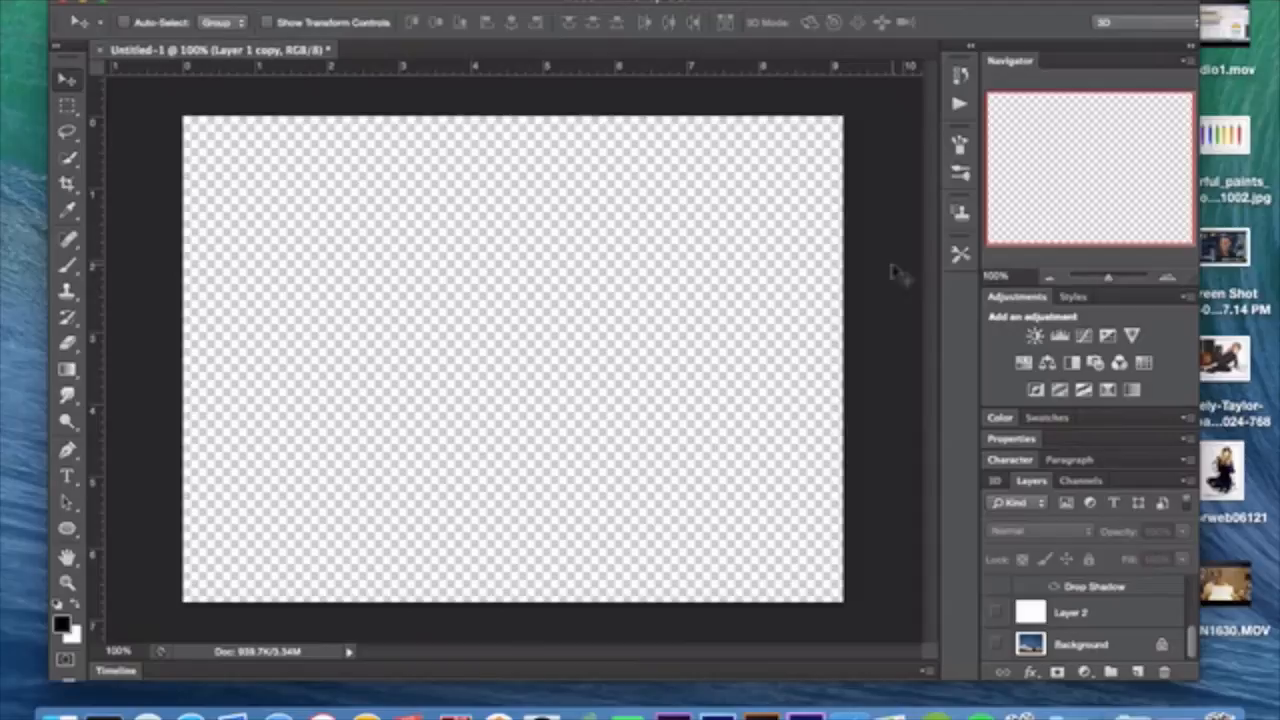
Make the Background layer with the tree photo visible
click(996, 646)
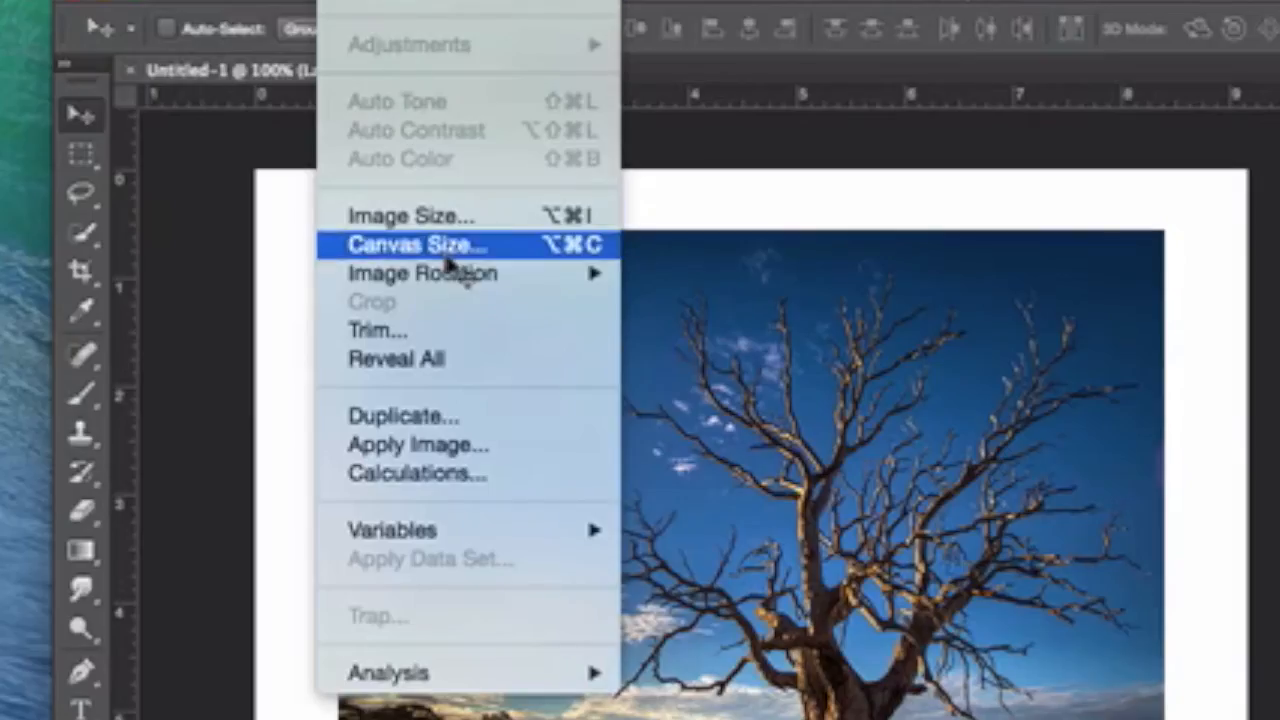
Try a relative canvas size increase of 20 percent in both width and height, and cancel it
click(309, 170)
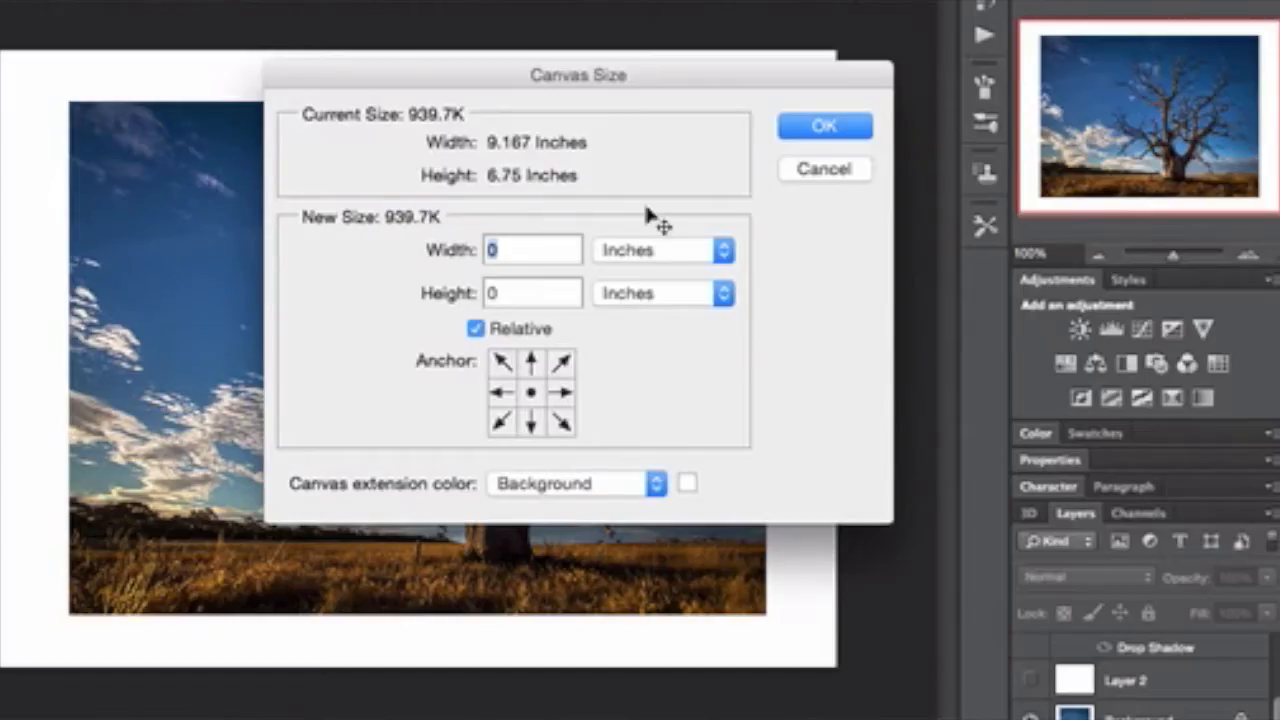
click(697, 256)
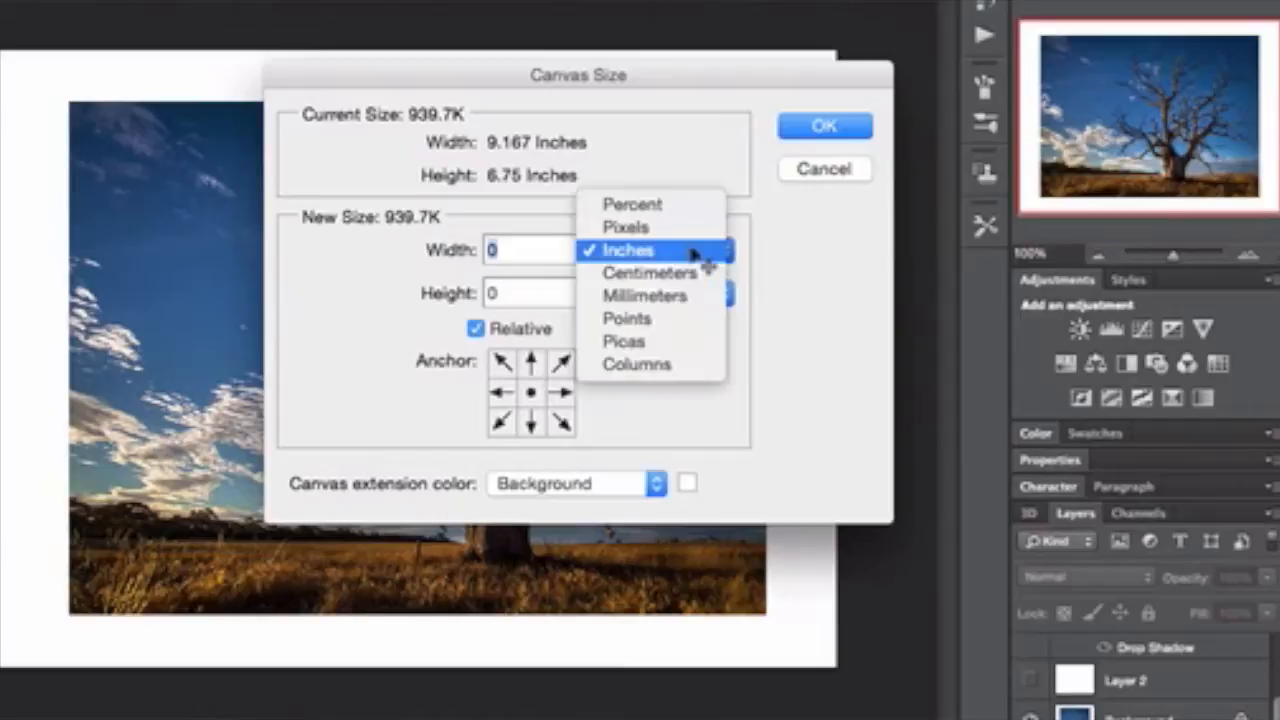
click(700, 208)
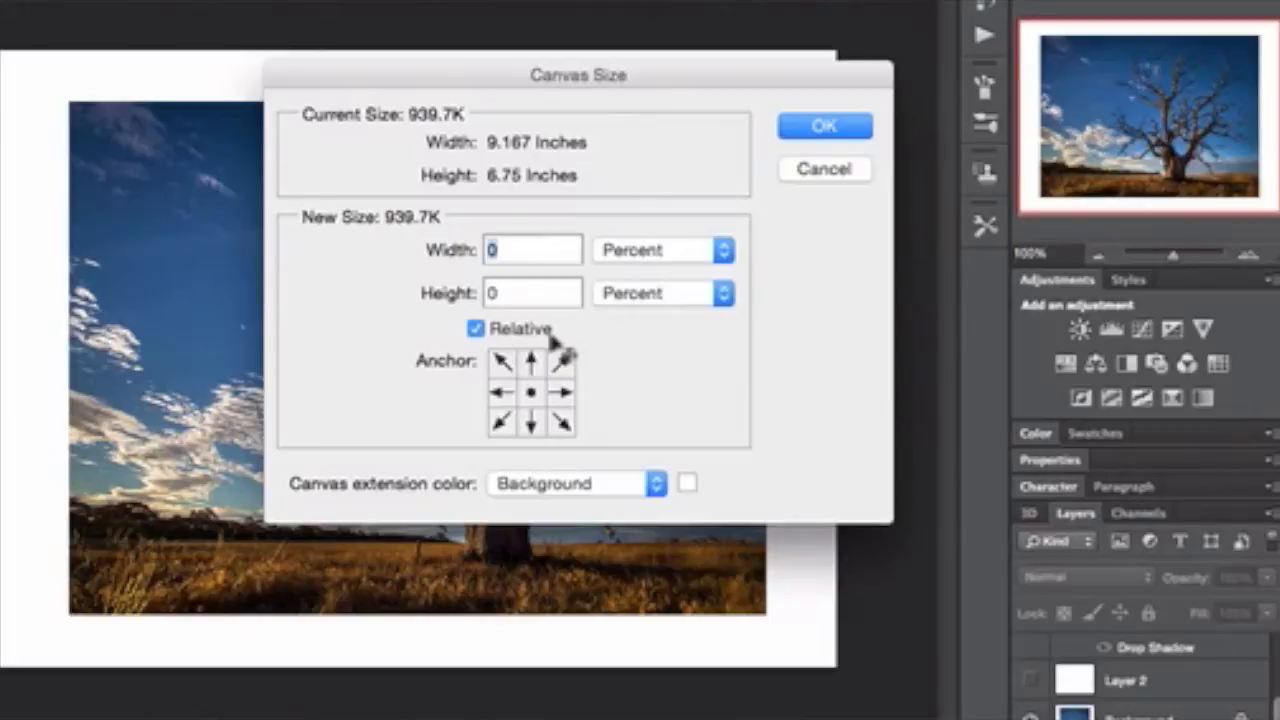
text(20)
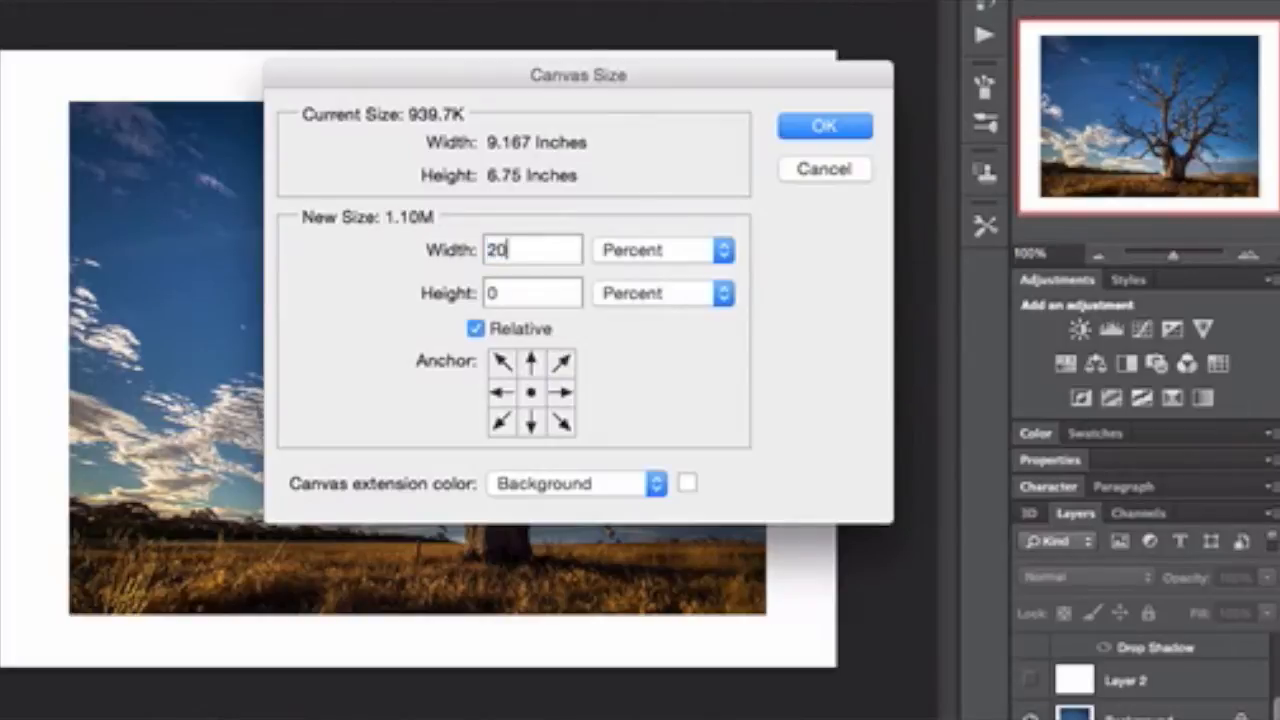
click(566, 298)
key(BackSpace)
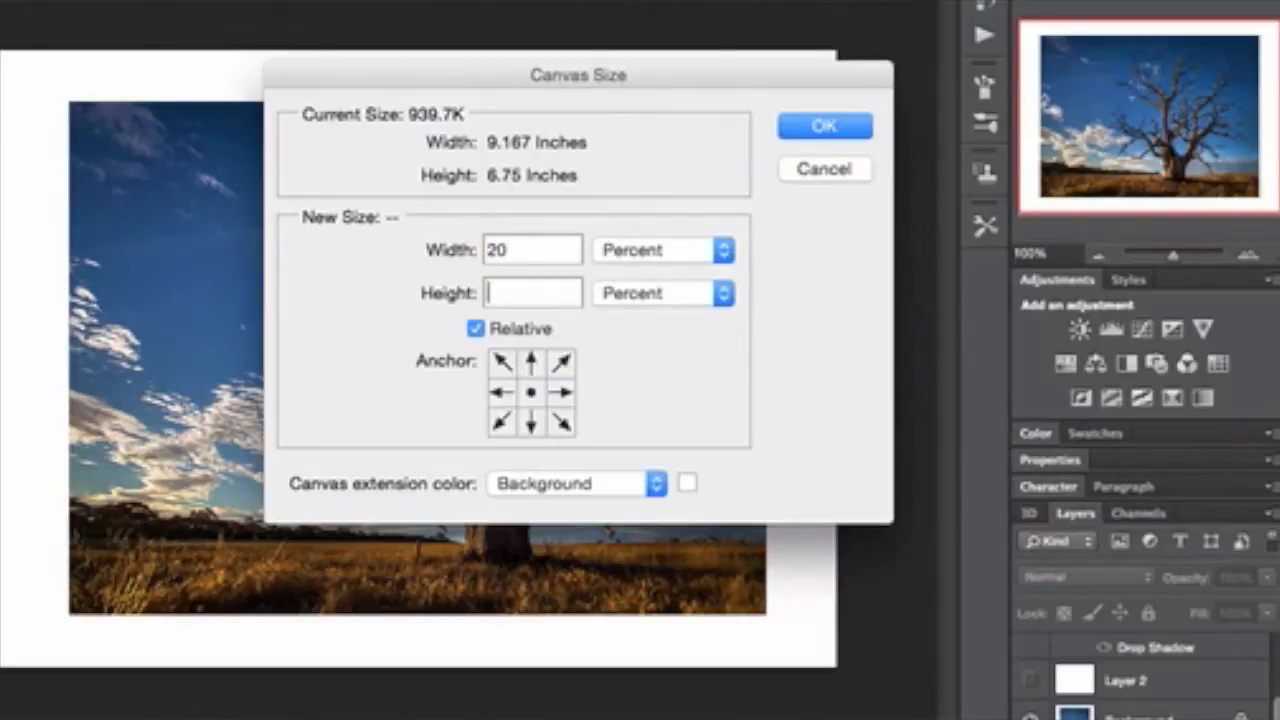
text(20)
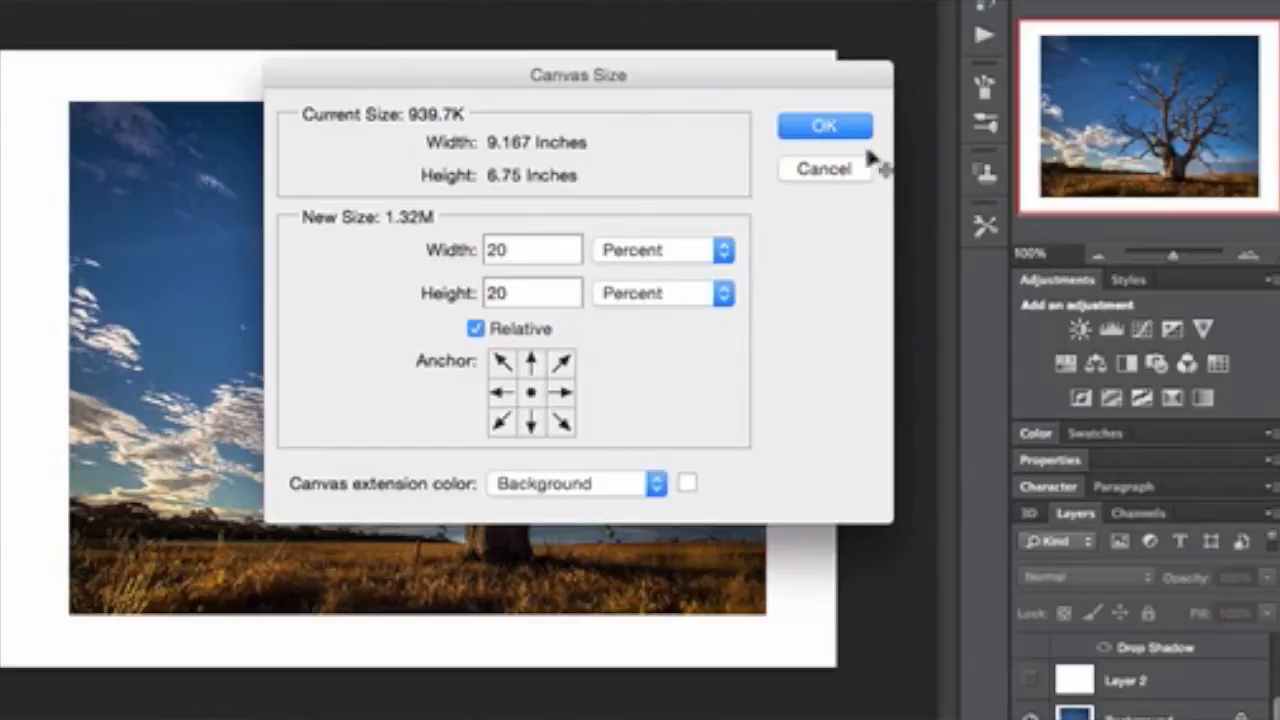
click(862, 172)
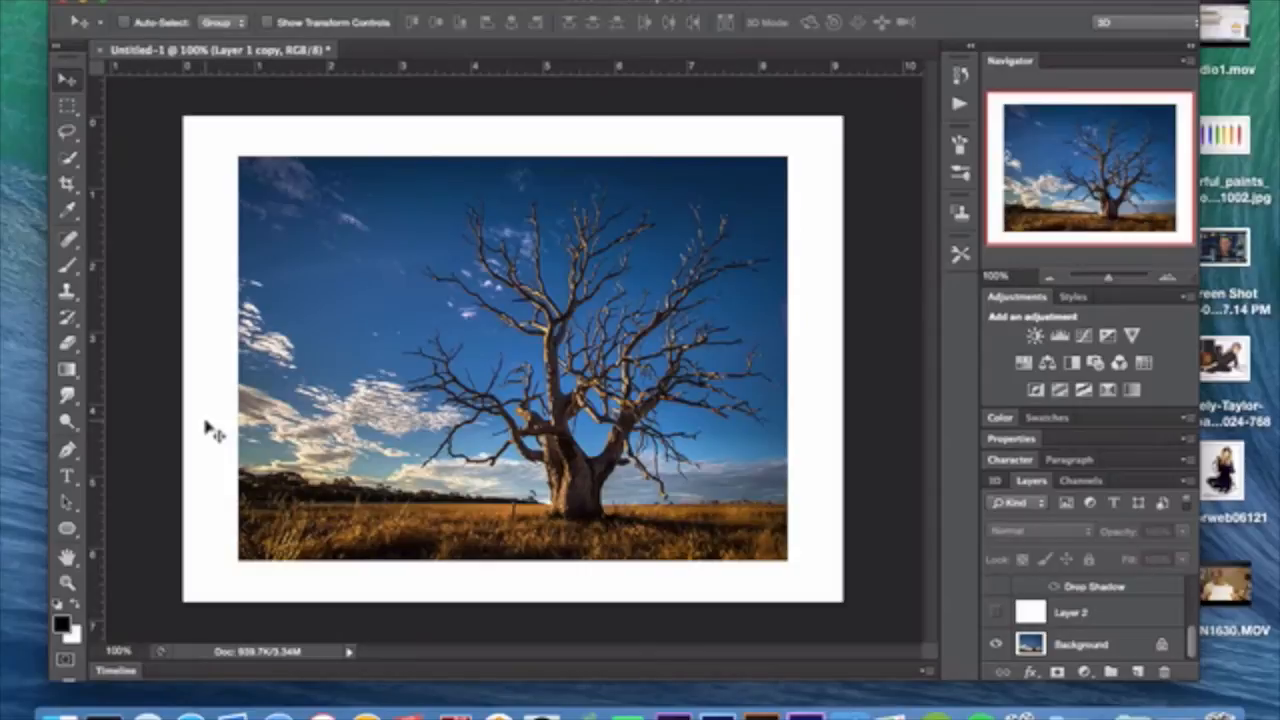
click(306, 0)
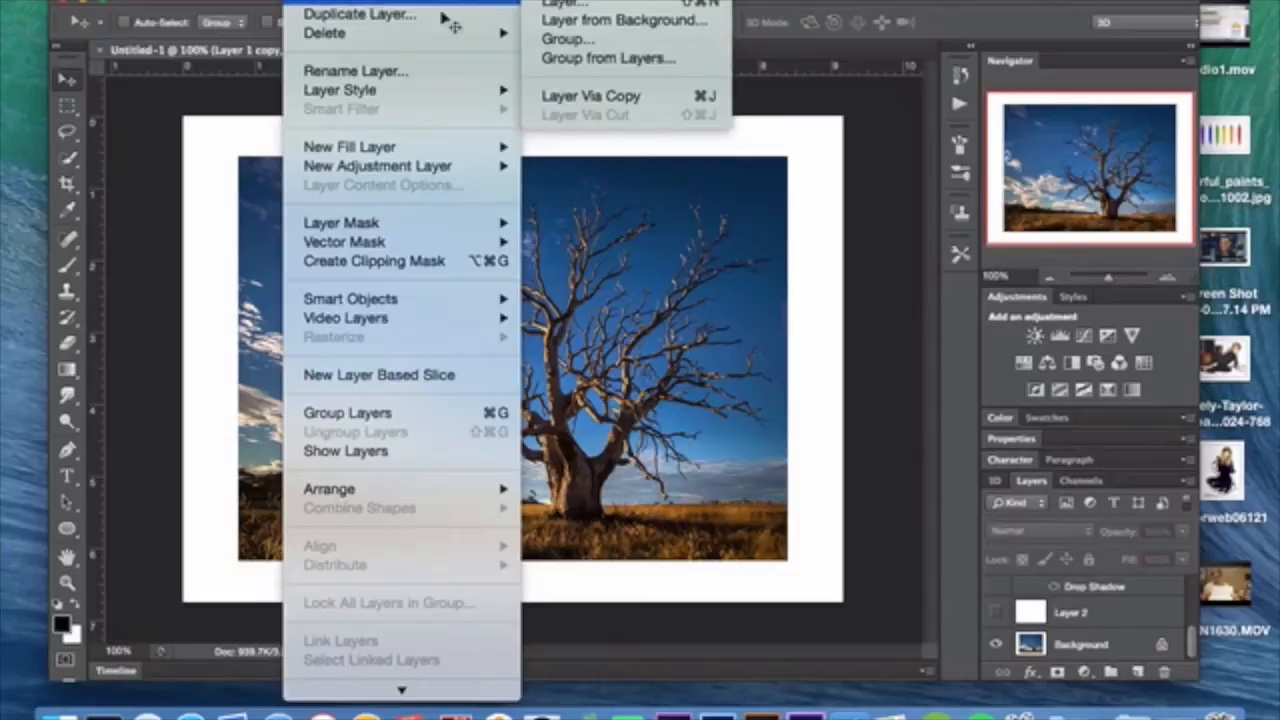
mouse_move(488, 8)
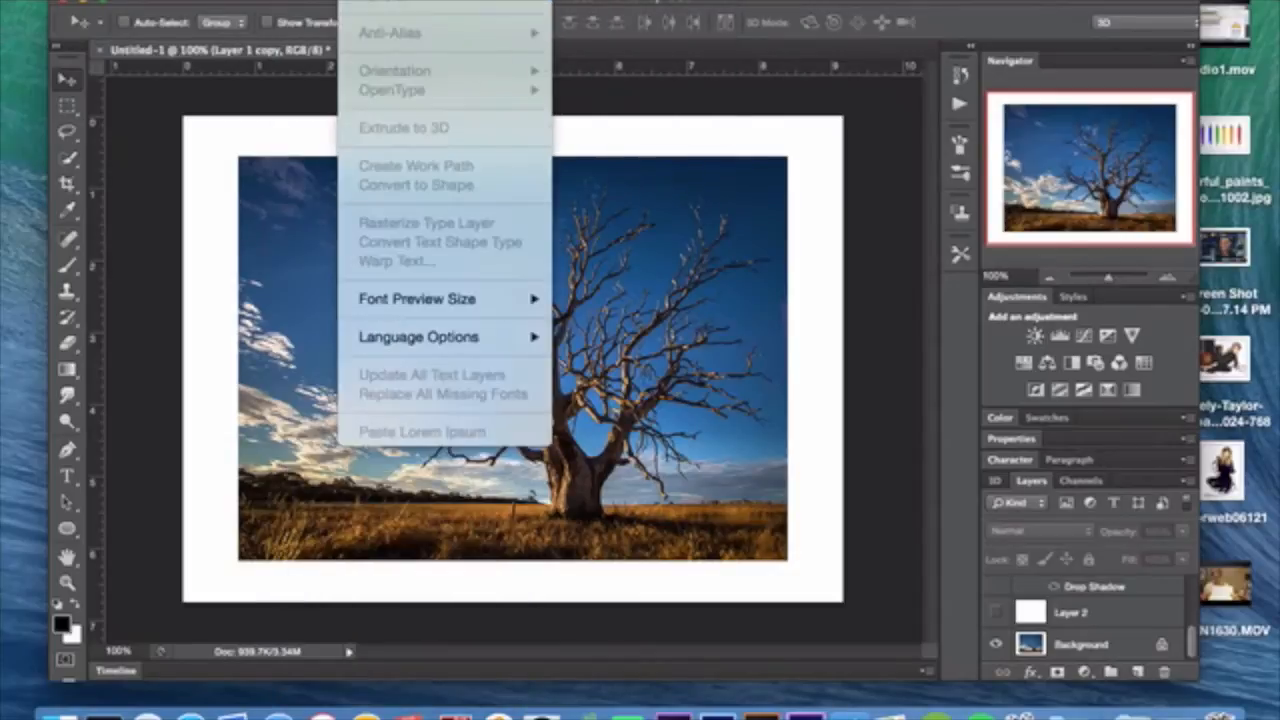
key(Escape)
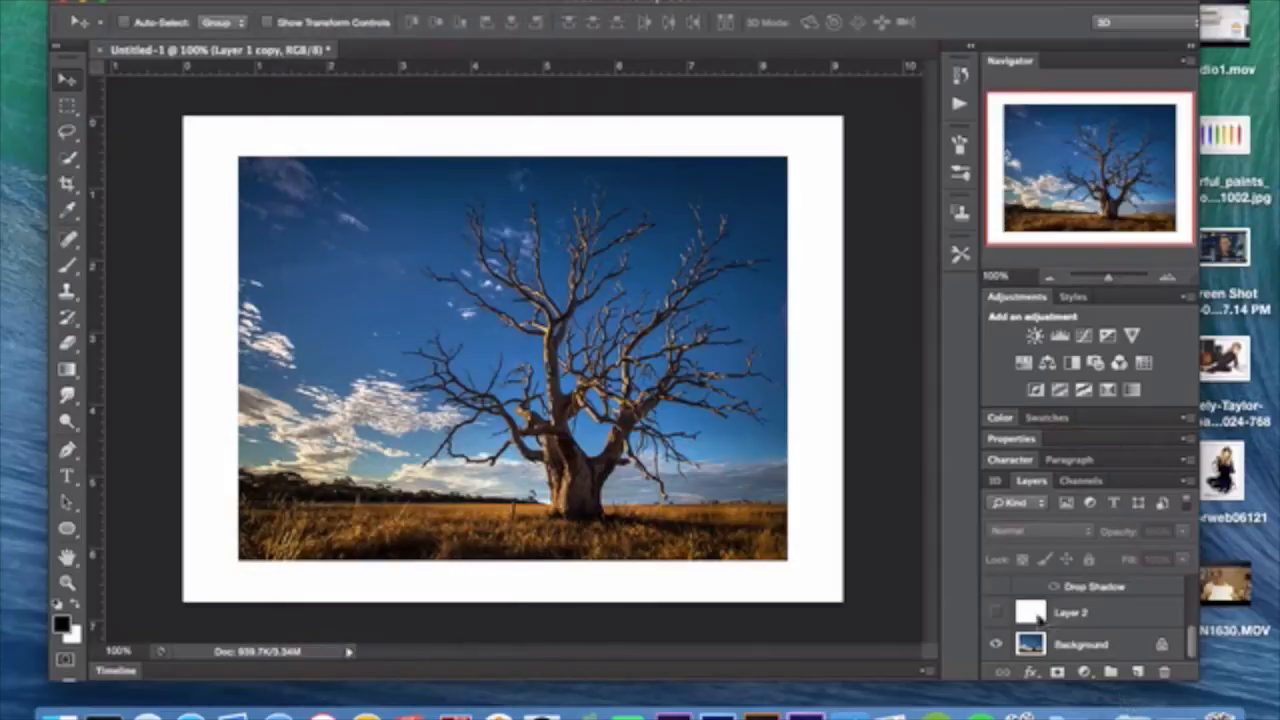
Make the white-filled Layer 2 above the Background visible and select it
scroll(1040, 627, up, 1)
scroll(1040, 622, down, 1)
click(997, 614)
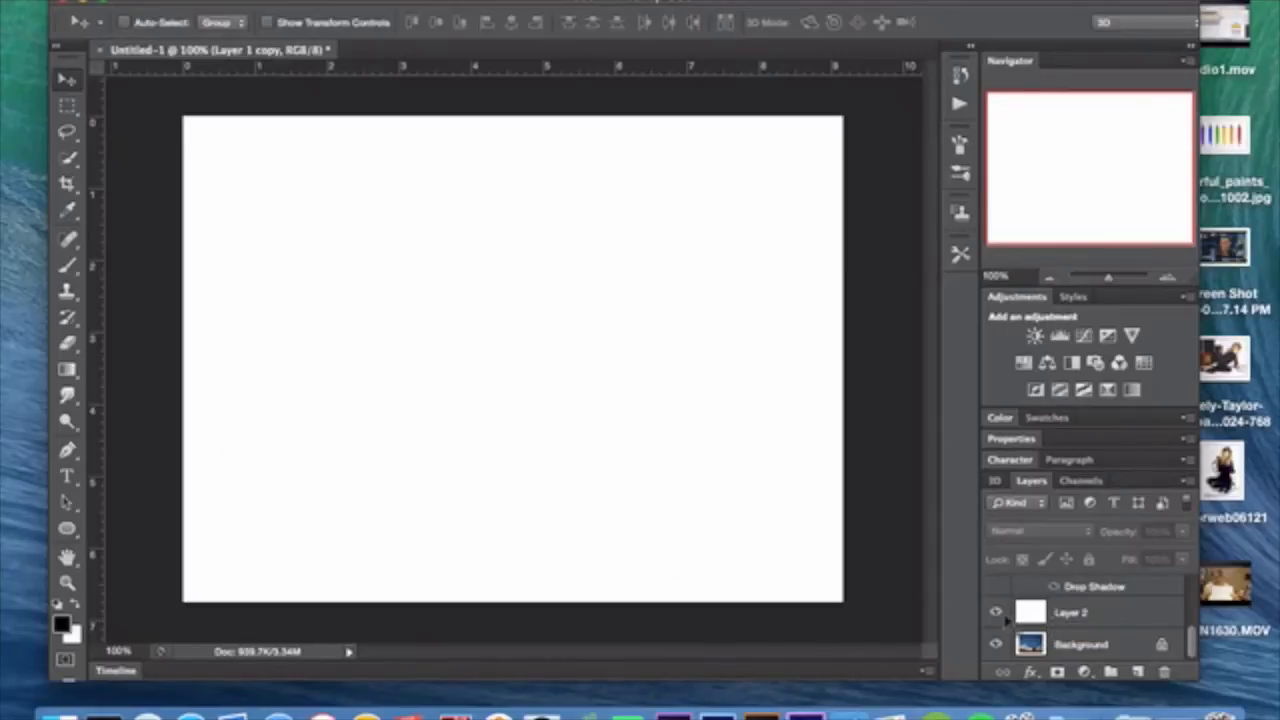
click(1089, 617)
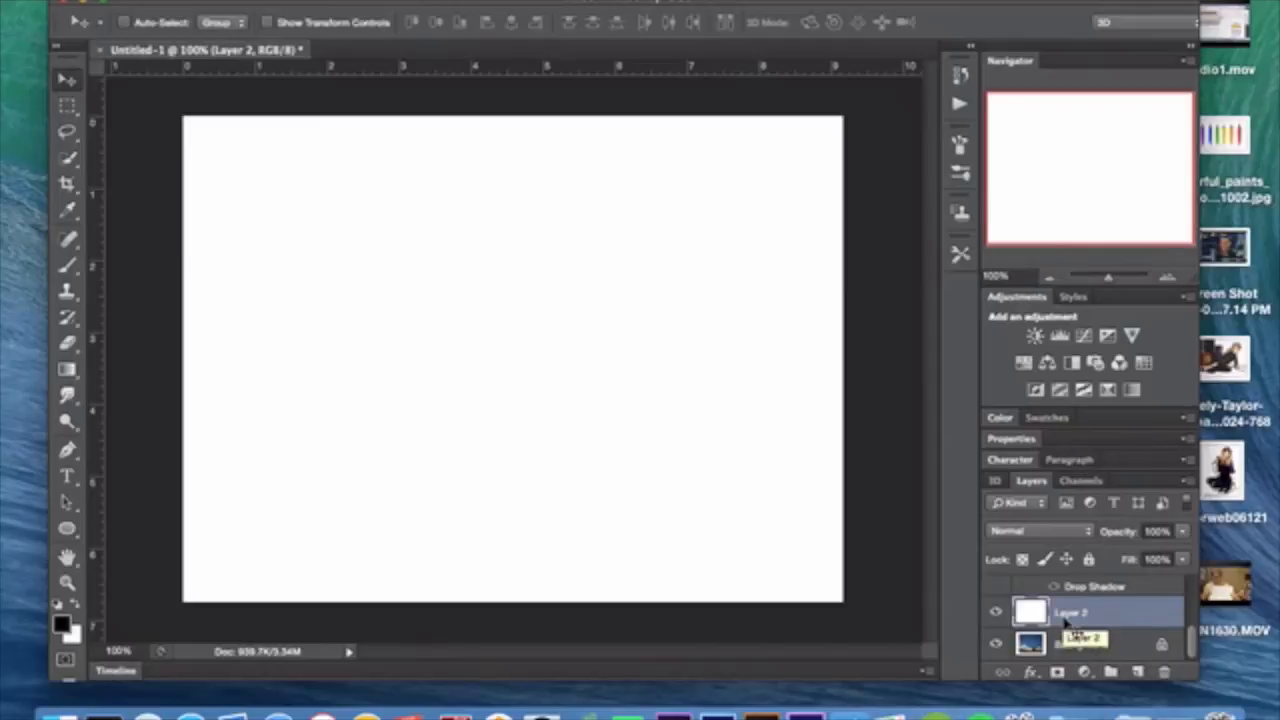
Select the layer mask of Layer 1 and make that layer visible
scroll(1068, 624, up, 5)
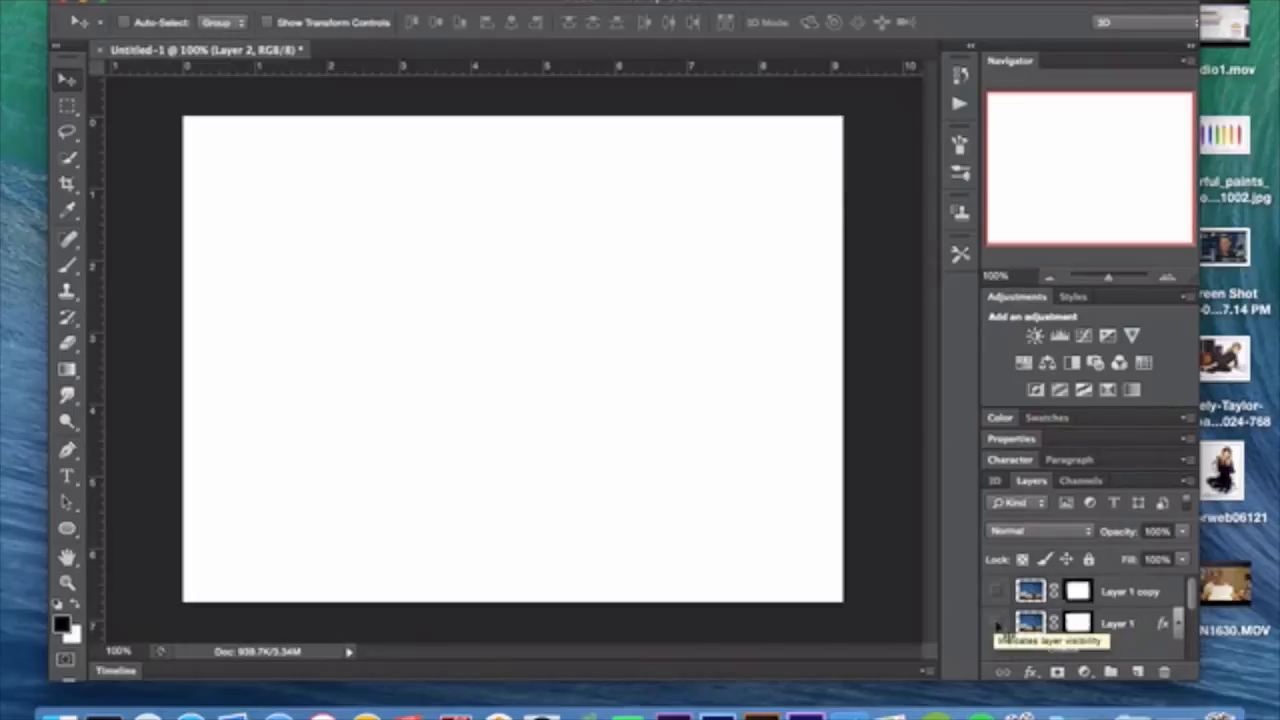
click(1080, 623)
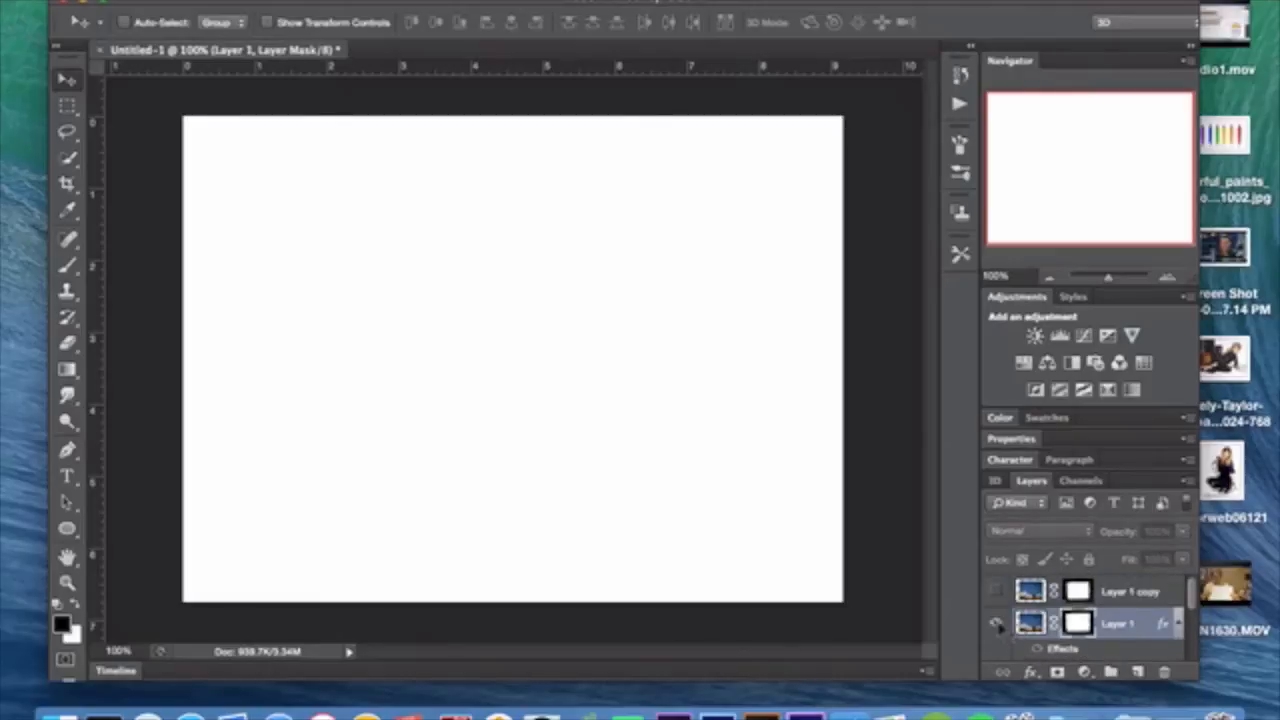
click(995, 622)
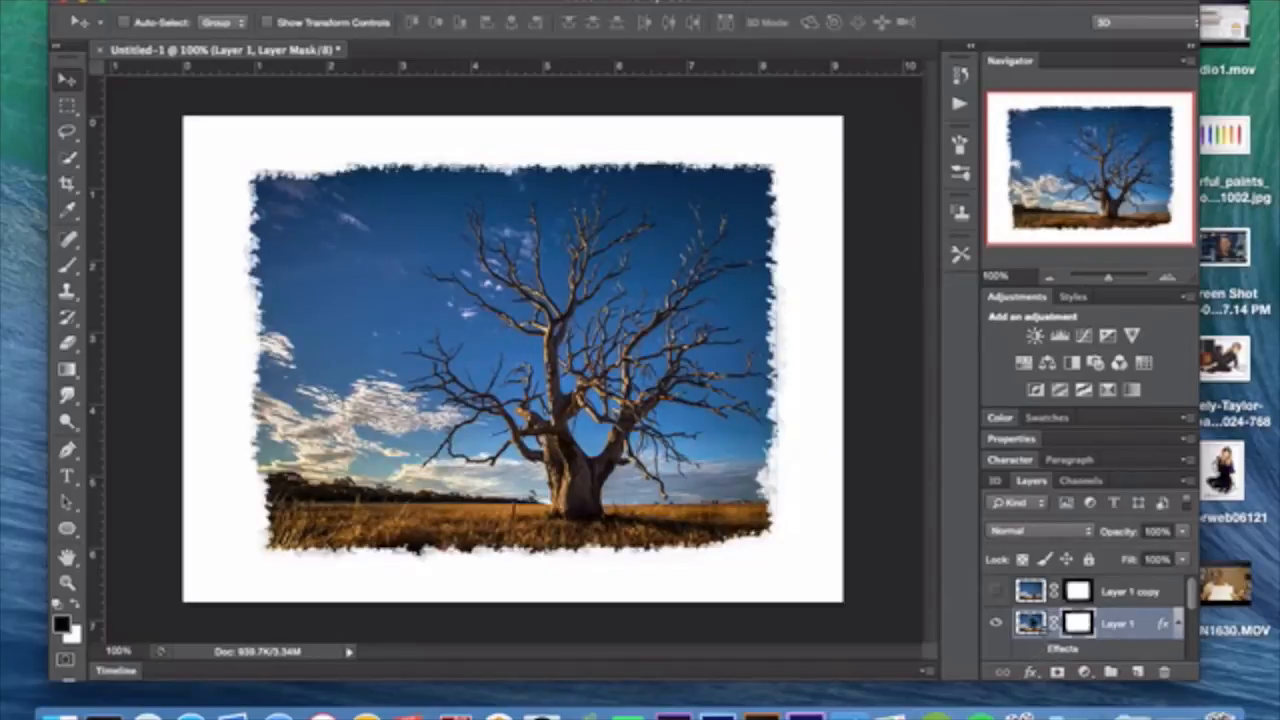
Examine the Brush tool's preset collection for a rough-edged brush tip, and return to the Move tool
click(68, 265)
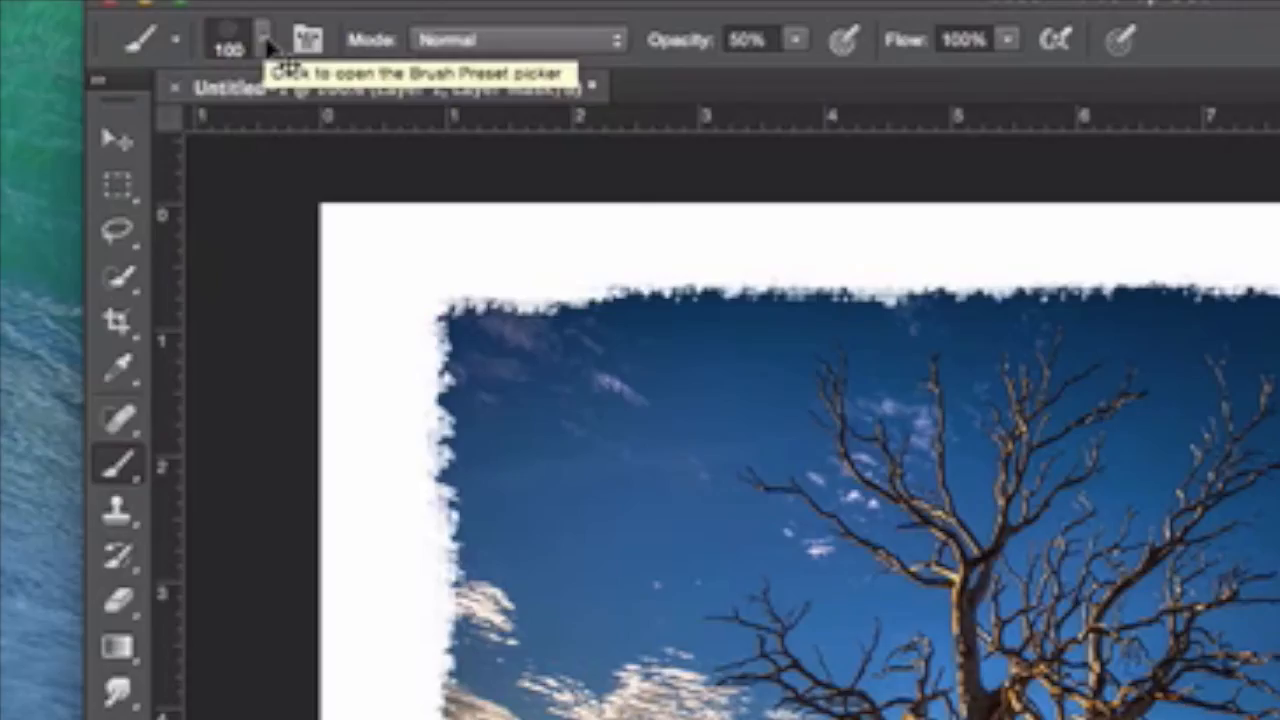
click(266, 44)
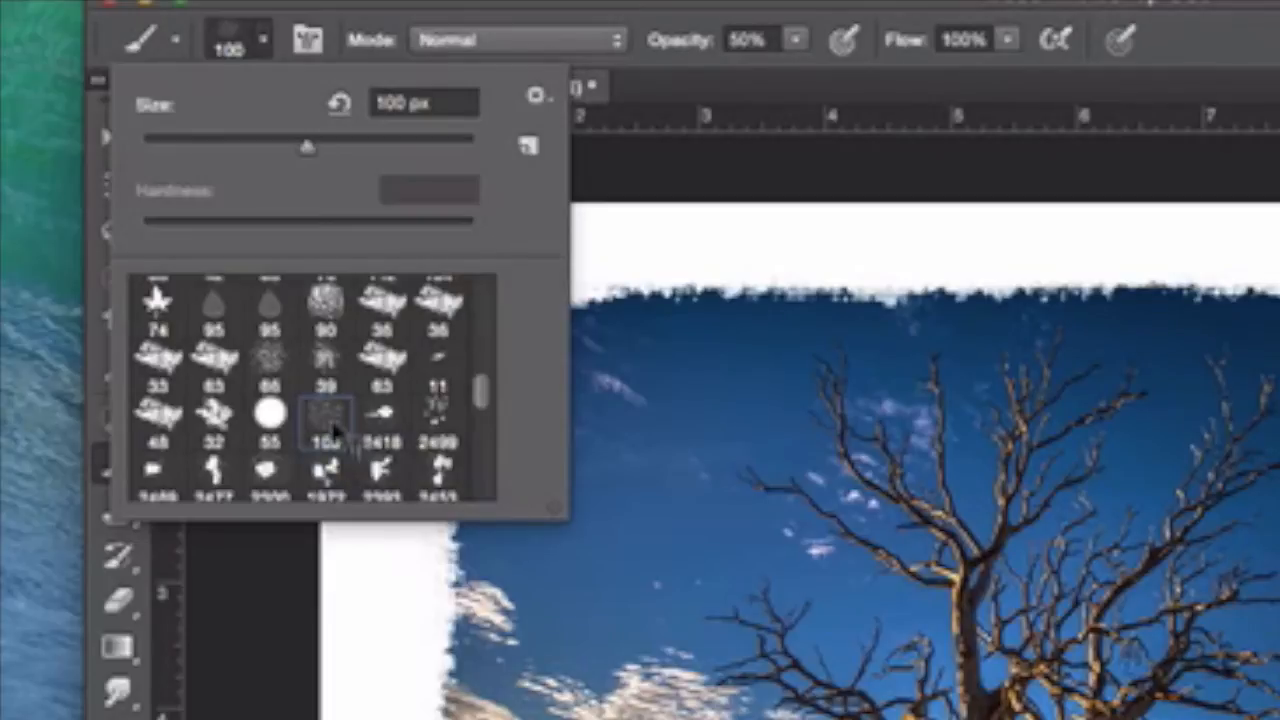
click(270, 46)
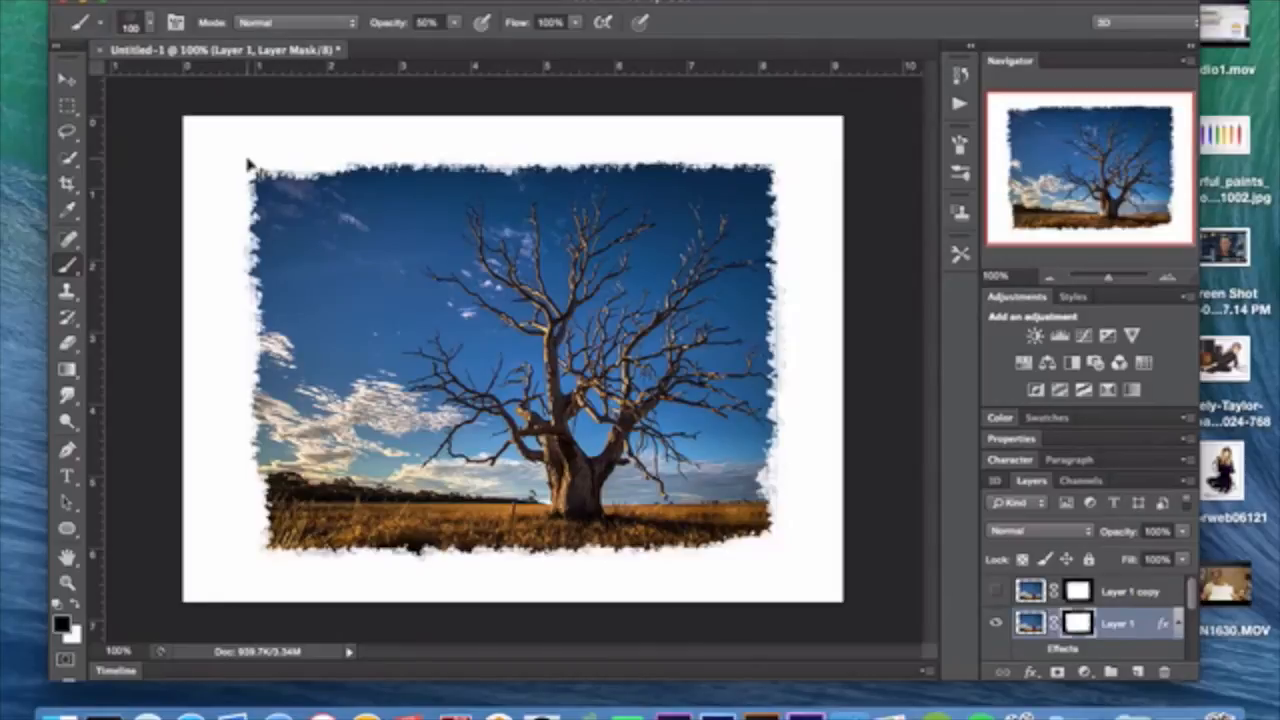
click(66, 79)
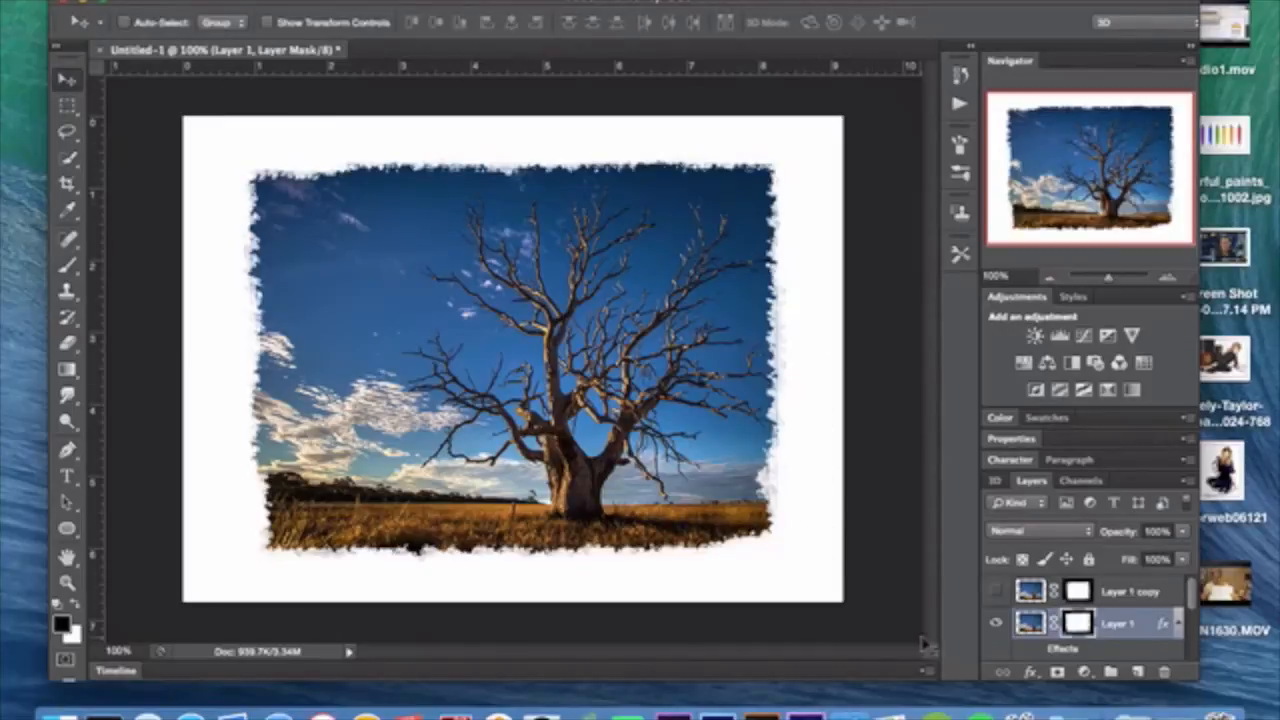
Select Layer 1 copy, show it, and hide it again
click(1143, 596)
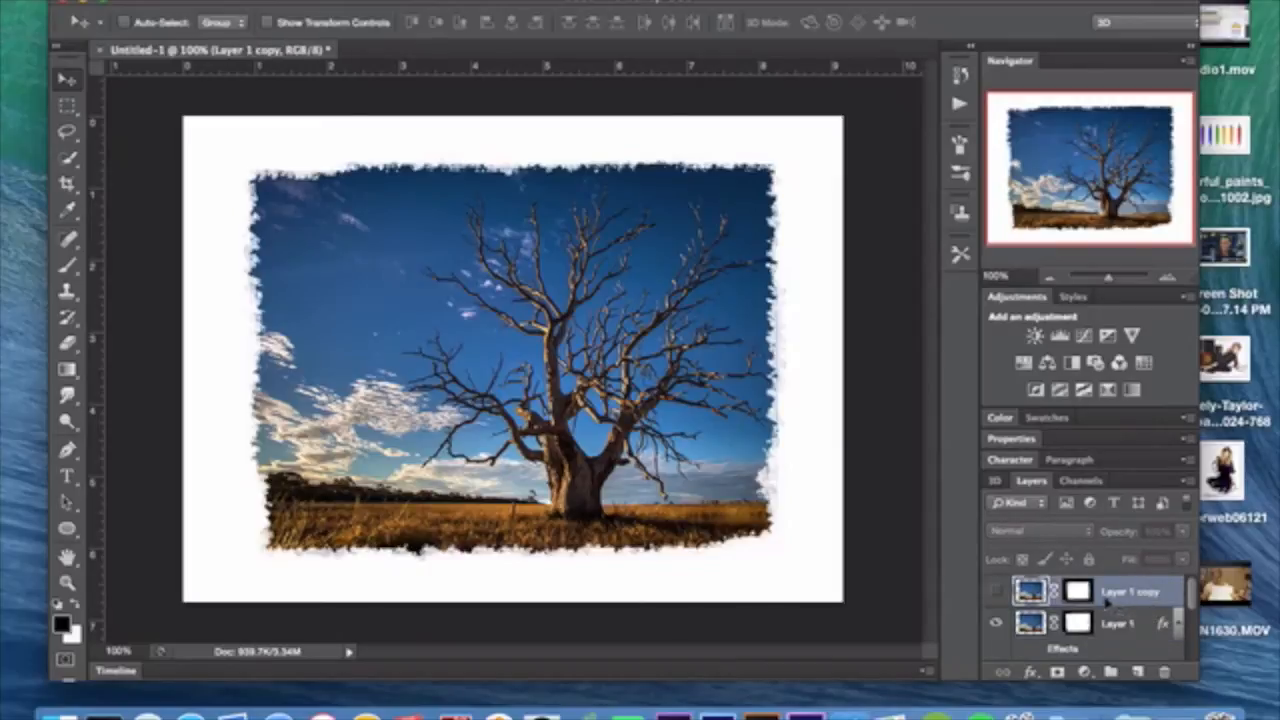
click(995, 592)
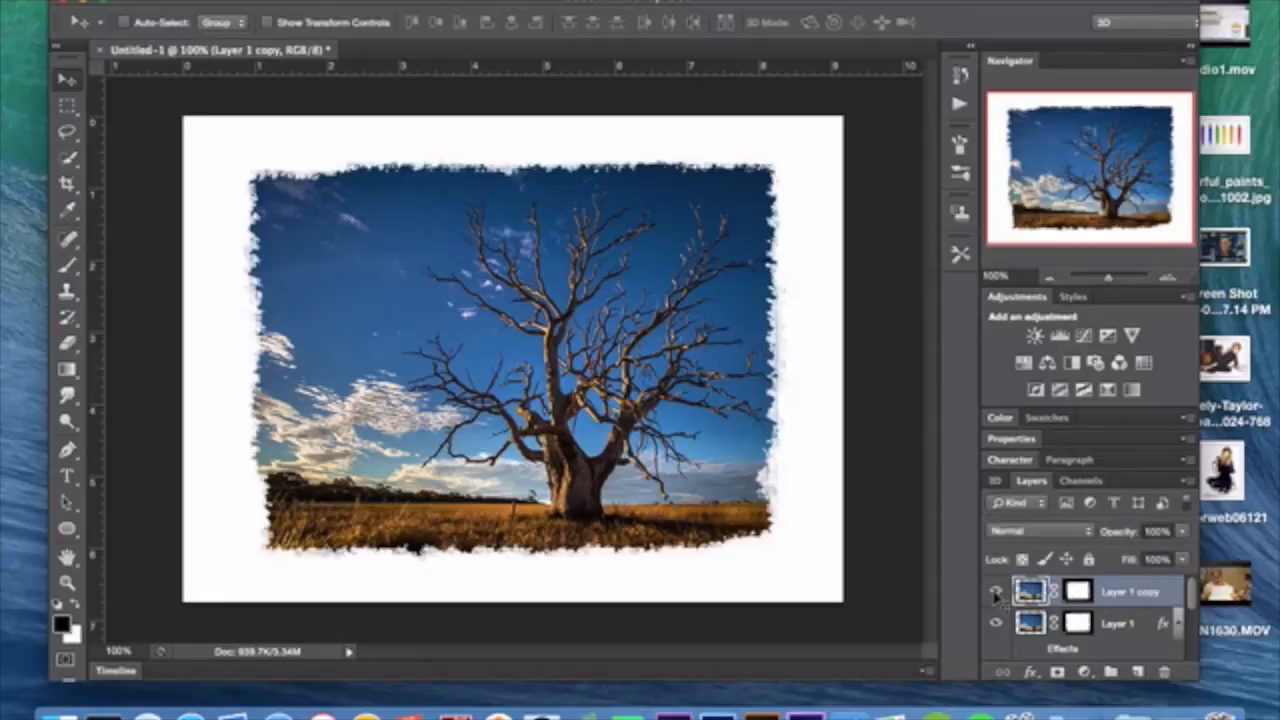
click(995, 592)
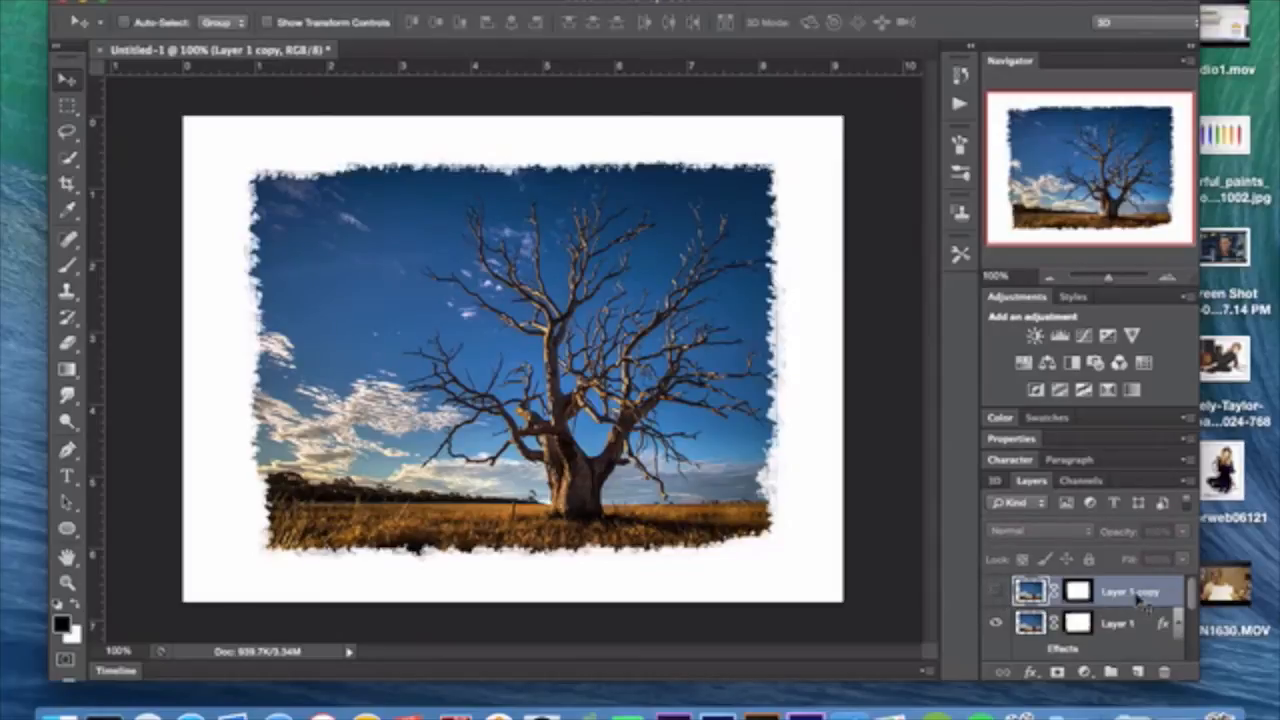
Review the Color Overlay colour, Inner Glow and Drop Shadow settings in the layer style of Layer 1
key(BackSpace)
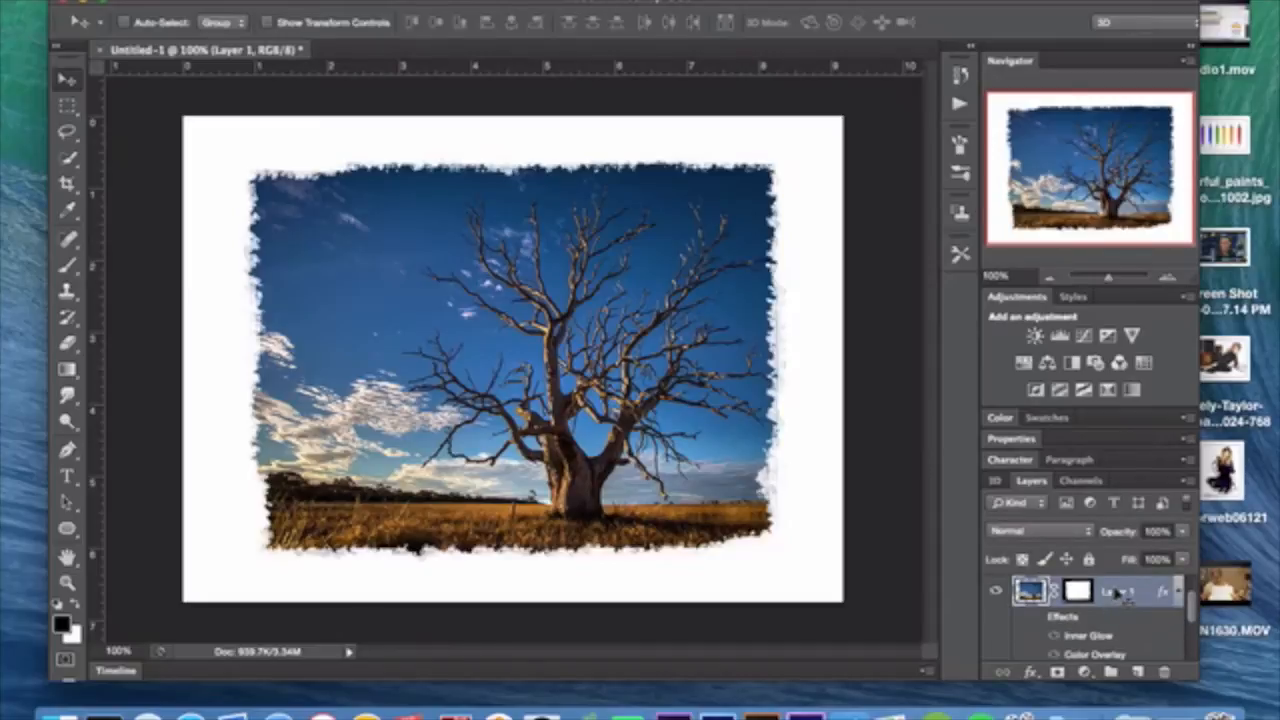
double_click(1135, 590)
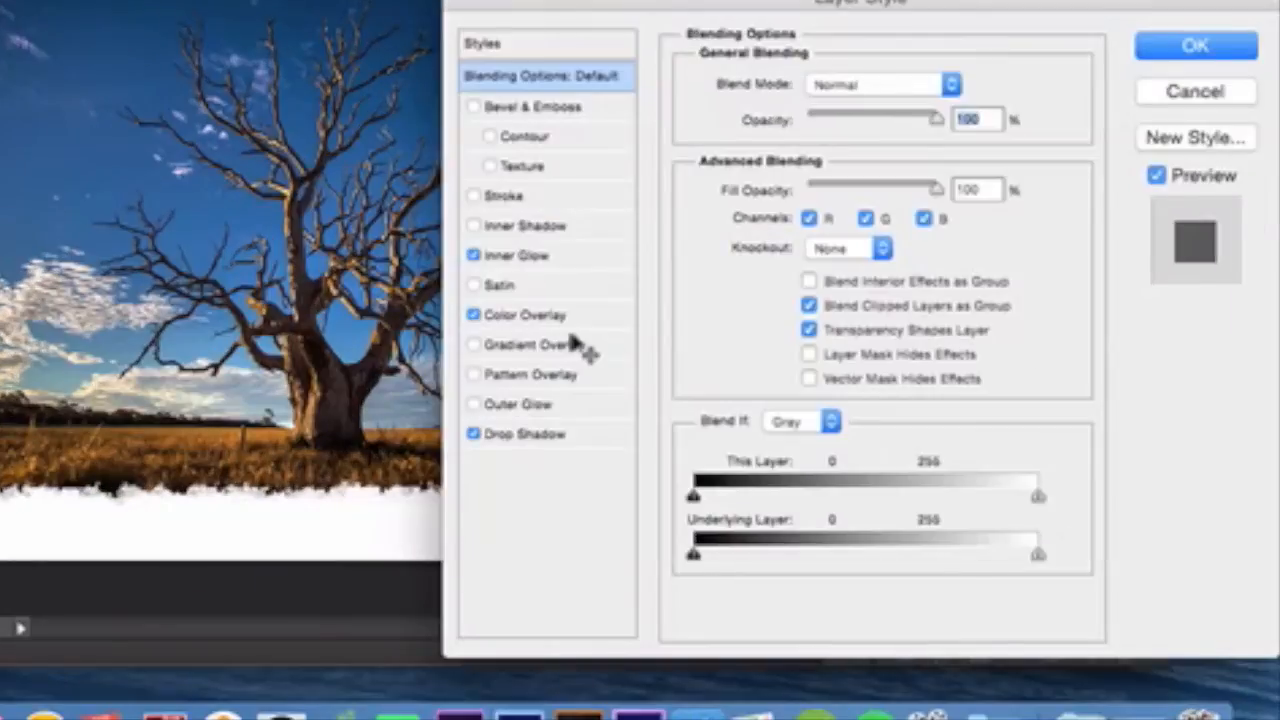
click(558, 318)
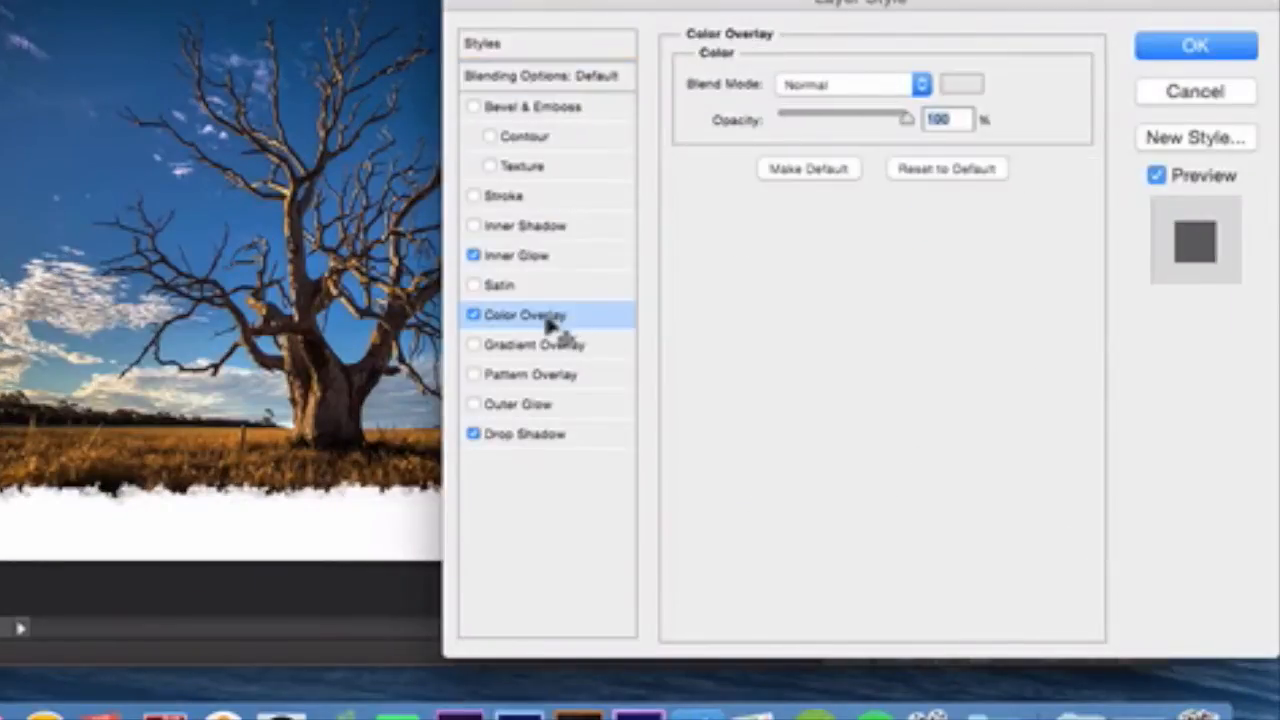
click(955, 88)
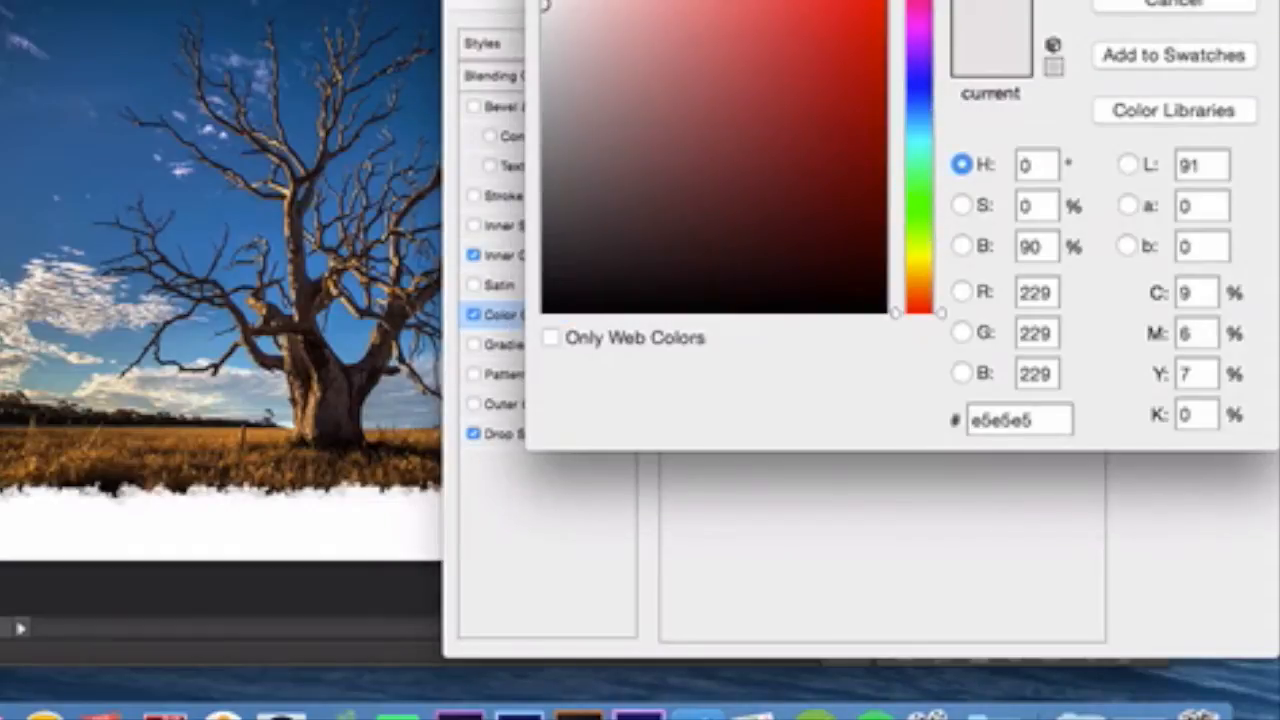
click(1174, 0)
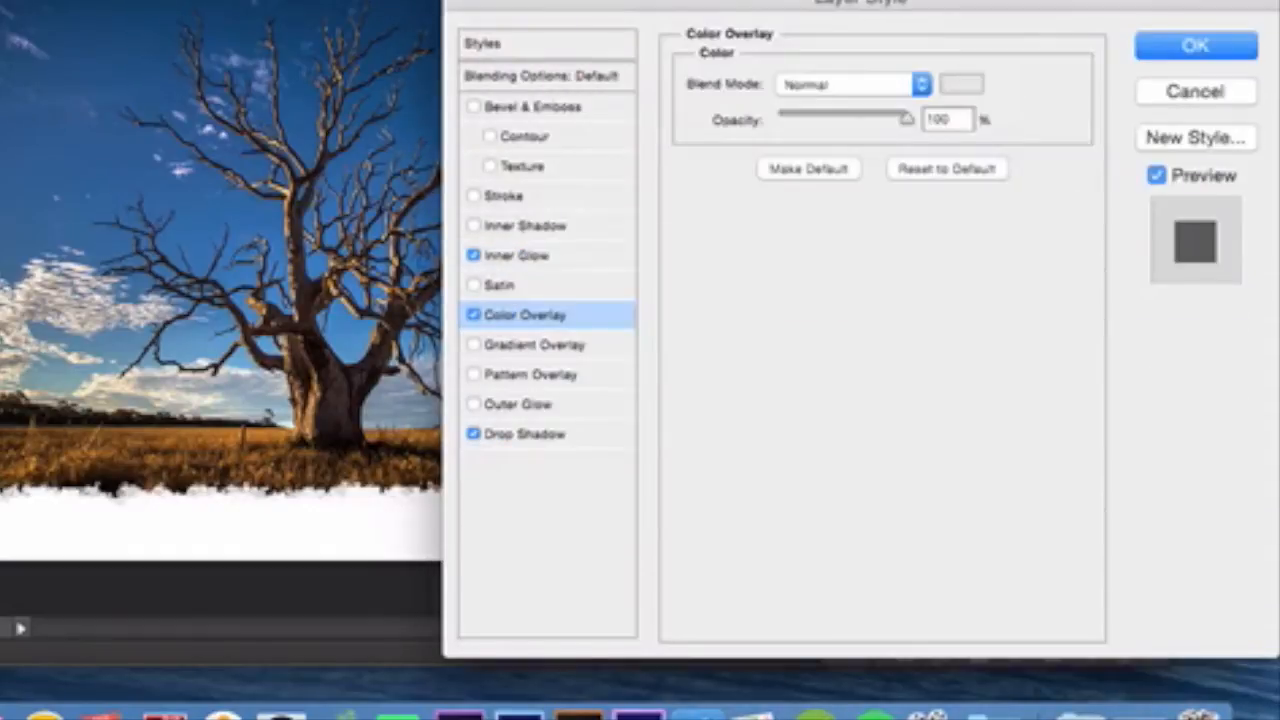
click(570, 263)
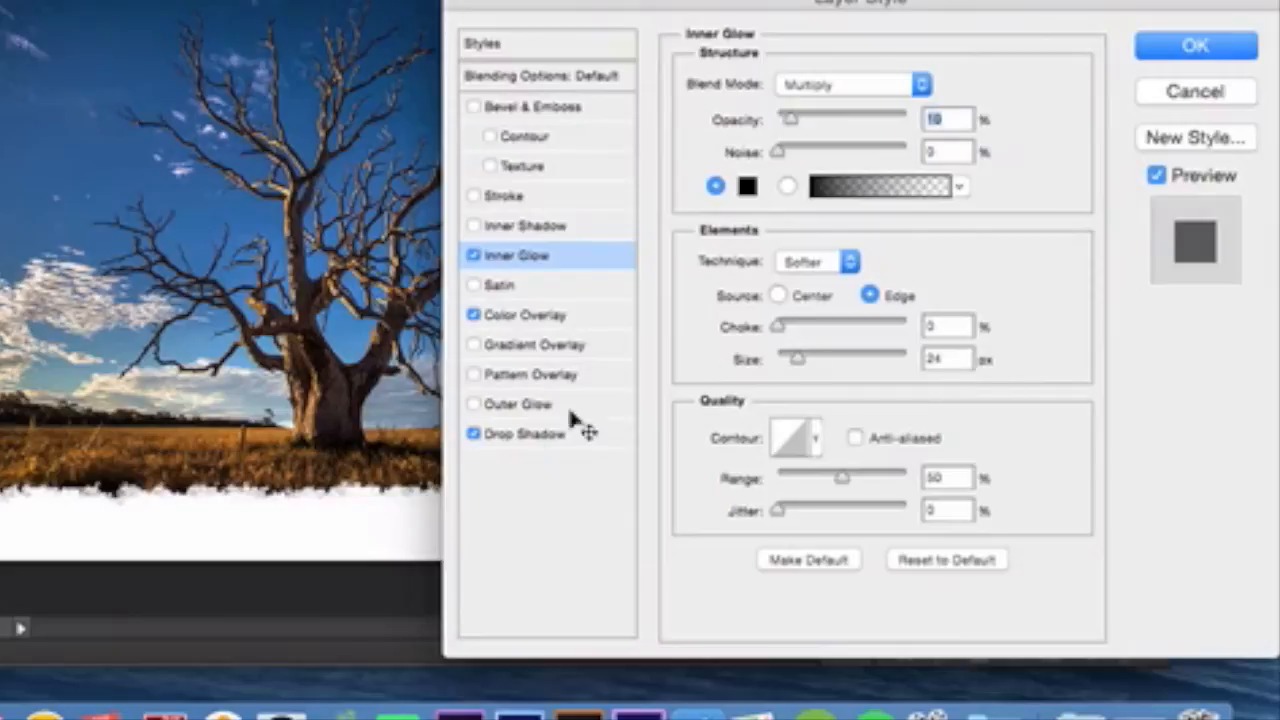
click(530, 440)
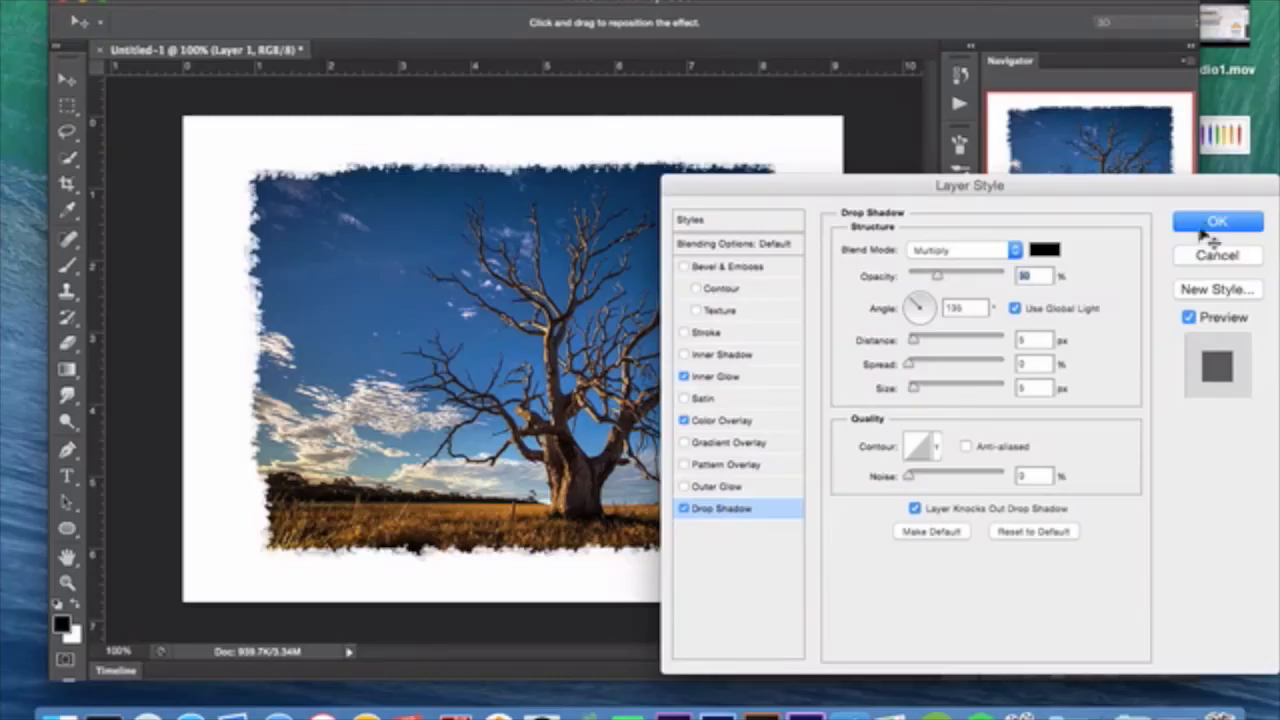
click(1208, 228)
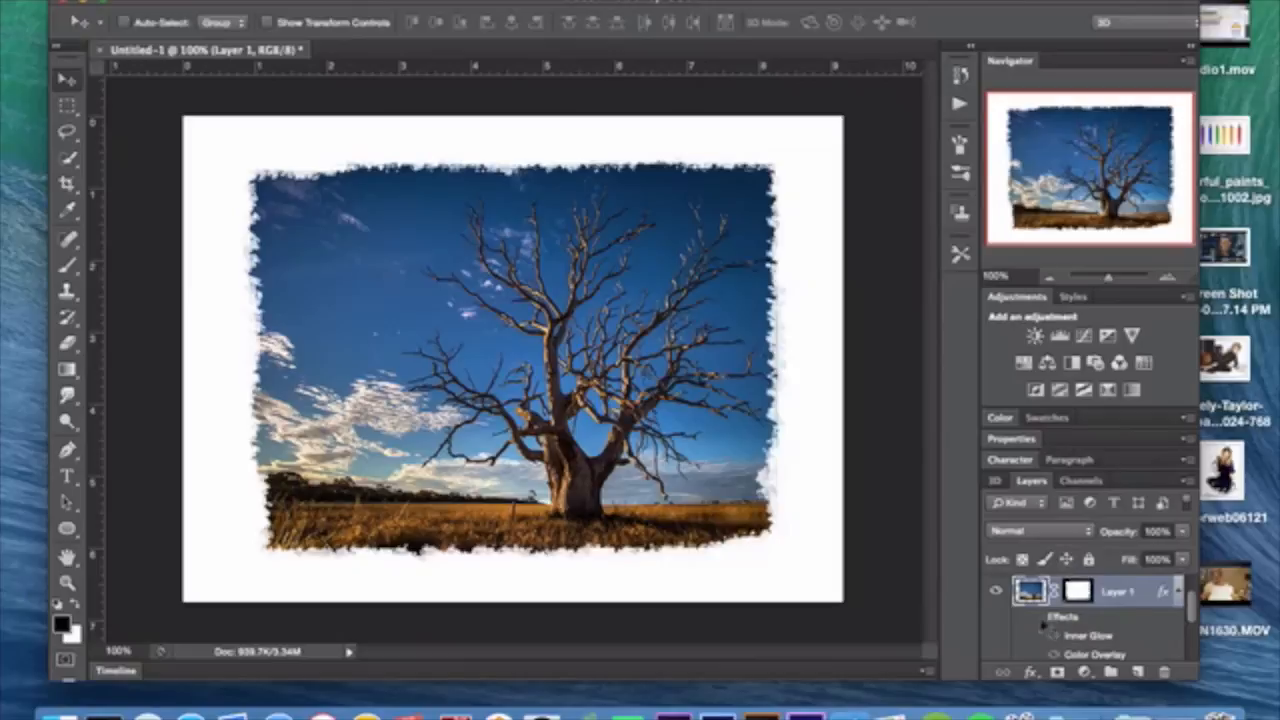
Turn on the visibility of all layer effects on Layer 1
click(1038, 620)
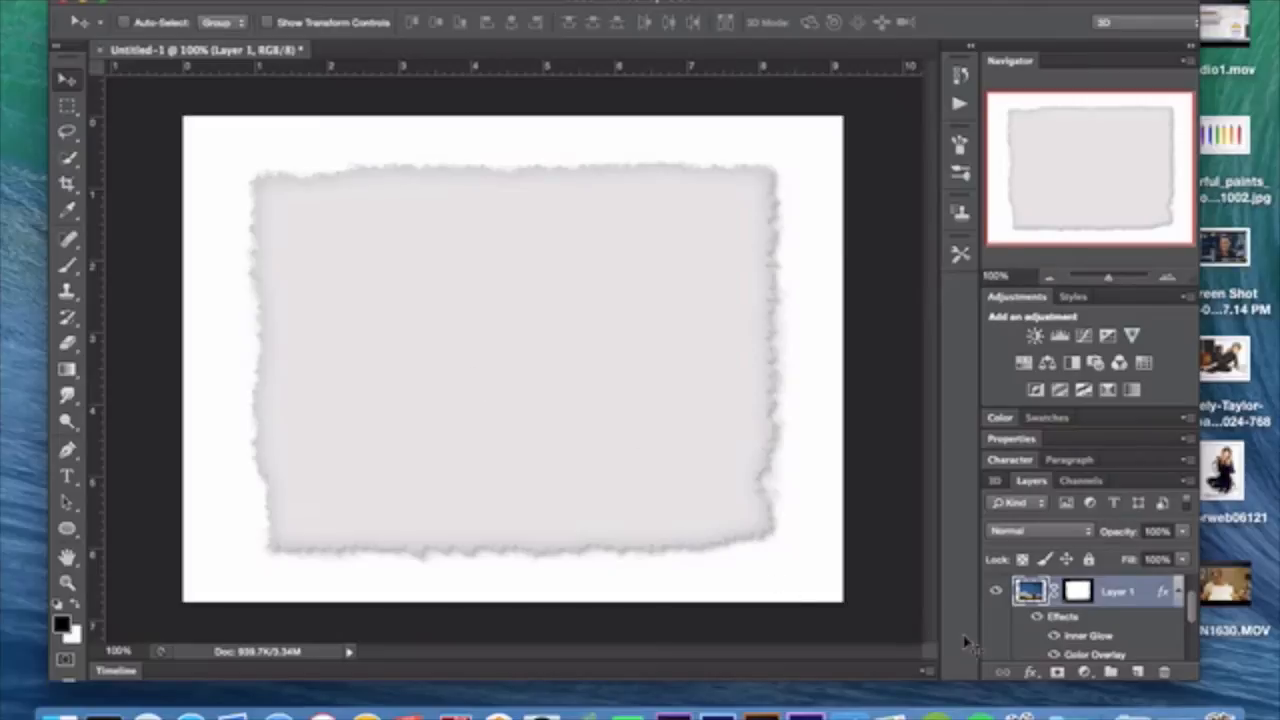
Select the layer mask of Layer 1 copy and make that layer visible over the torn-edge frame
scroll(1088, 606, up, 2)
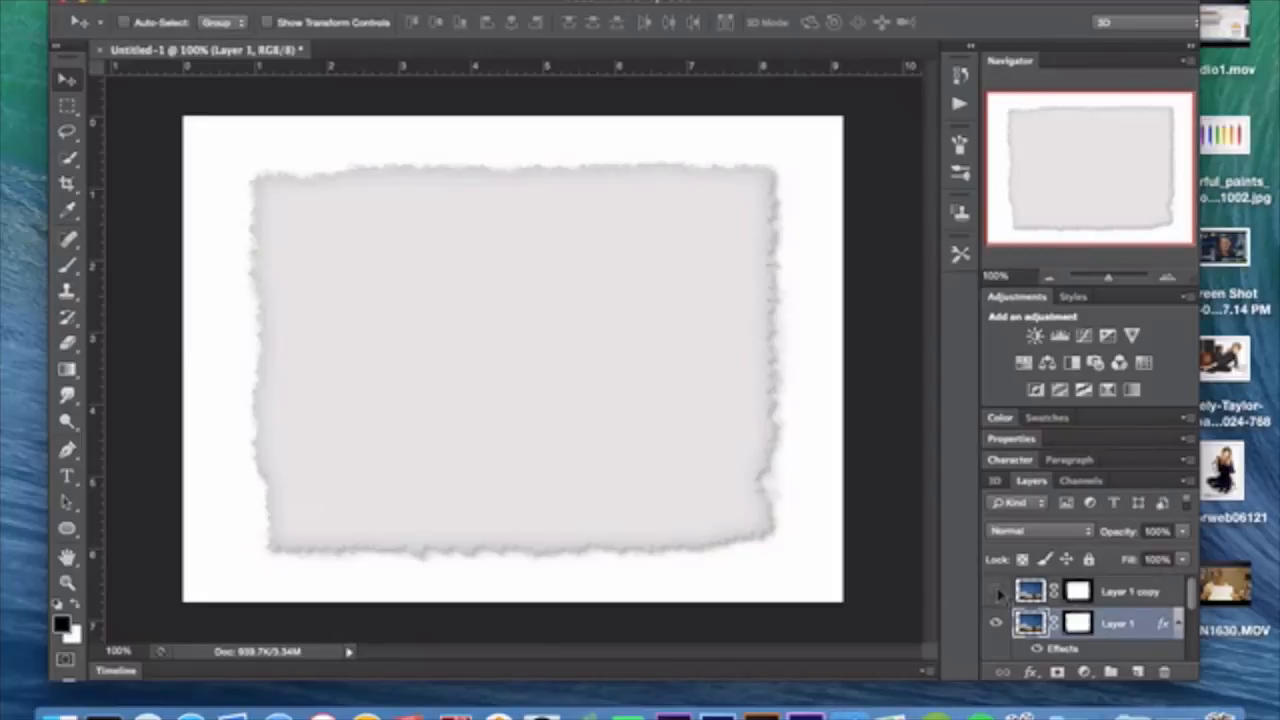
click(1077, 591)
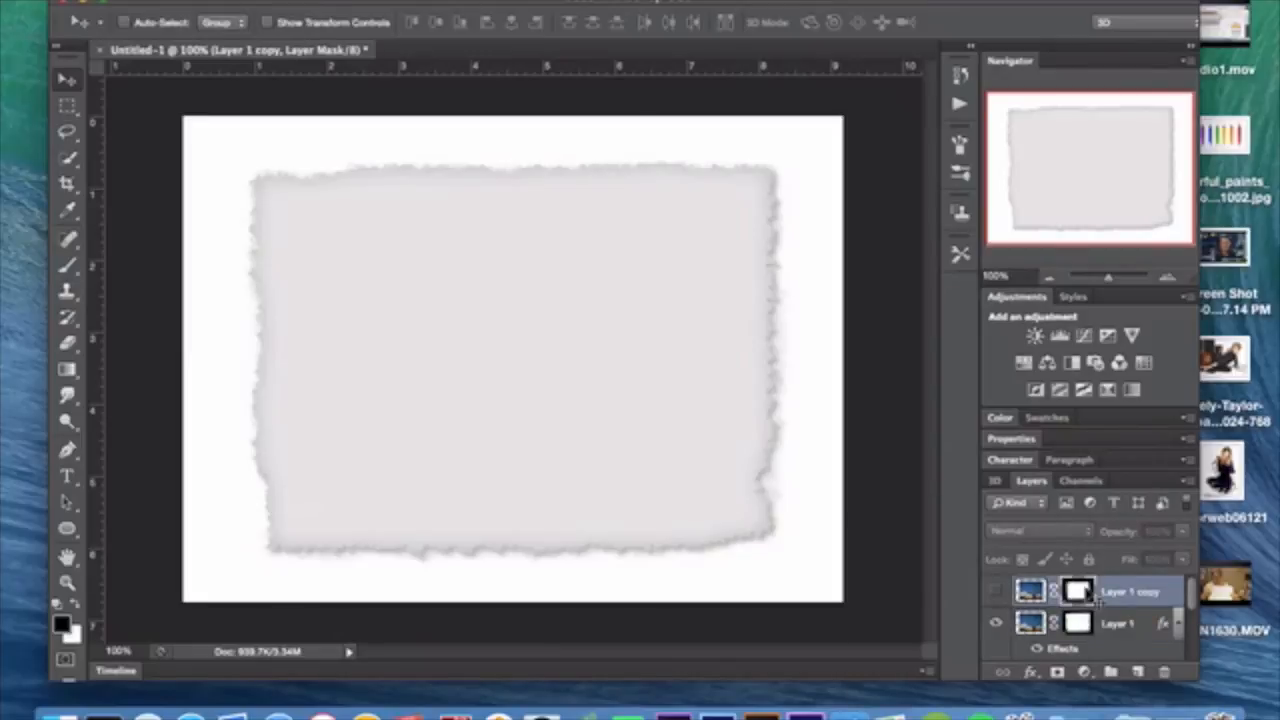
right_click(1100, 597)
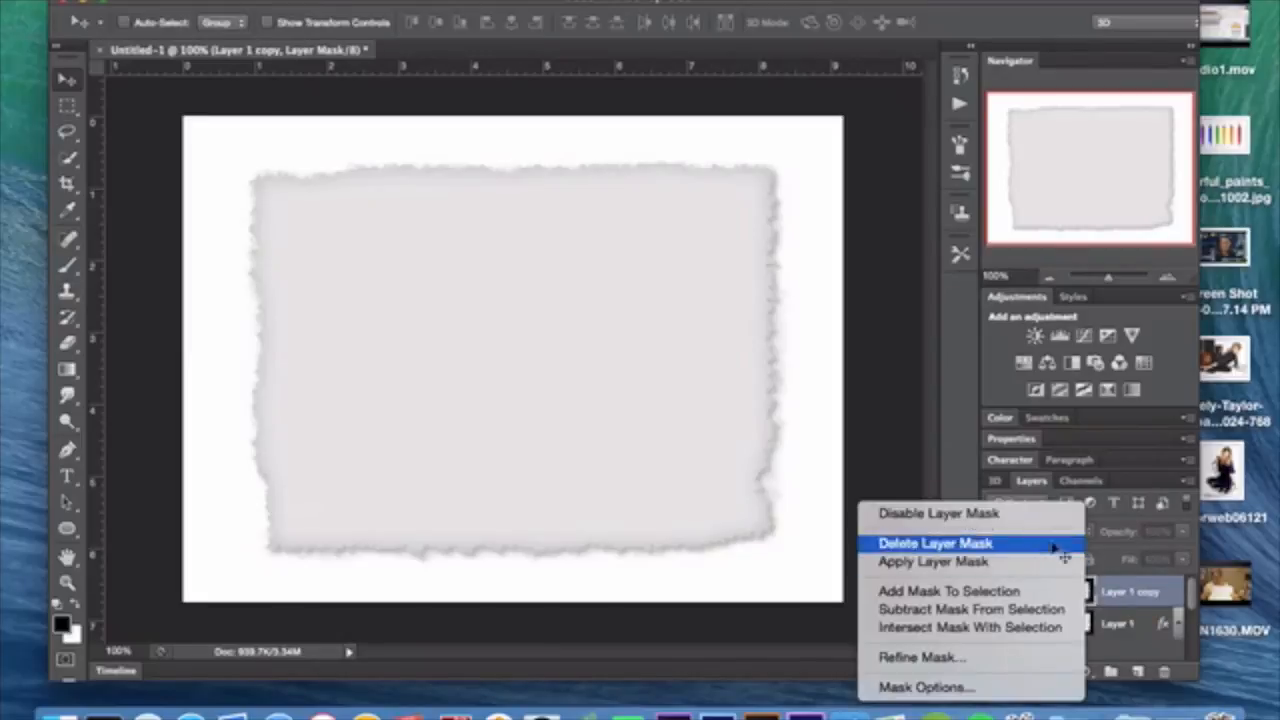
click(1148, 596)
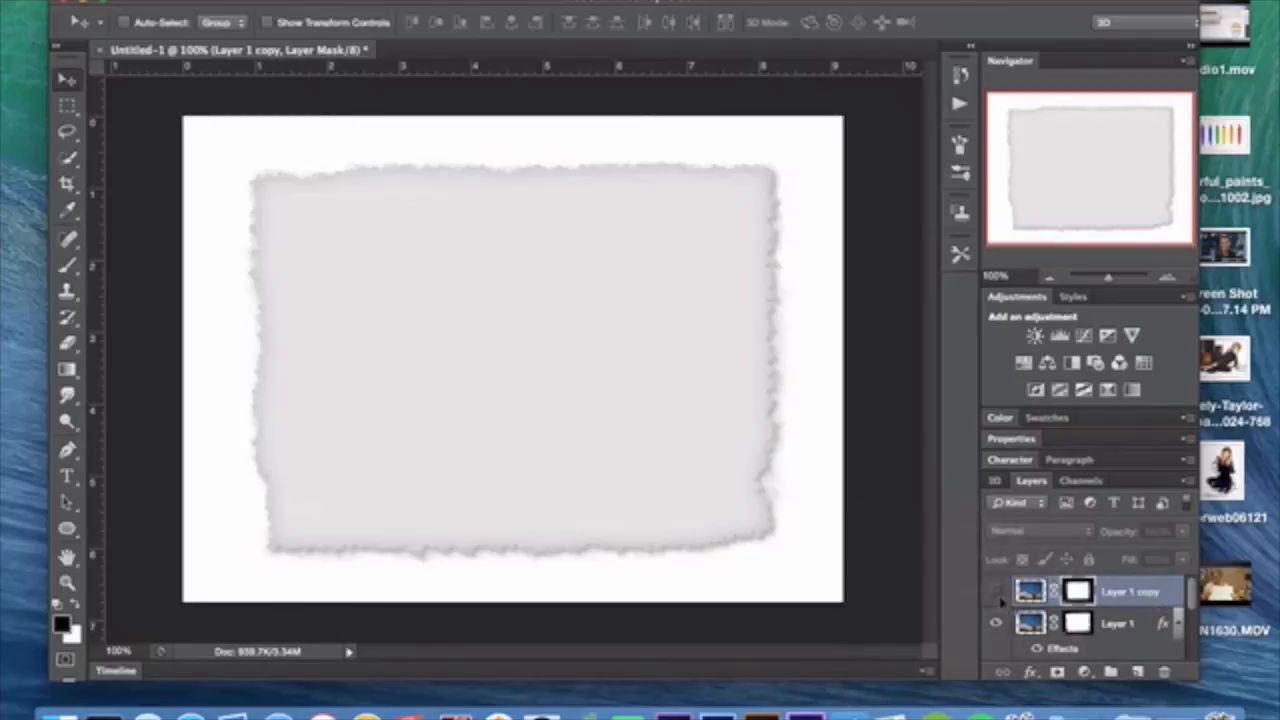
click(996, 592)
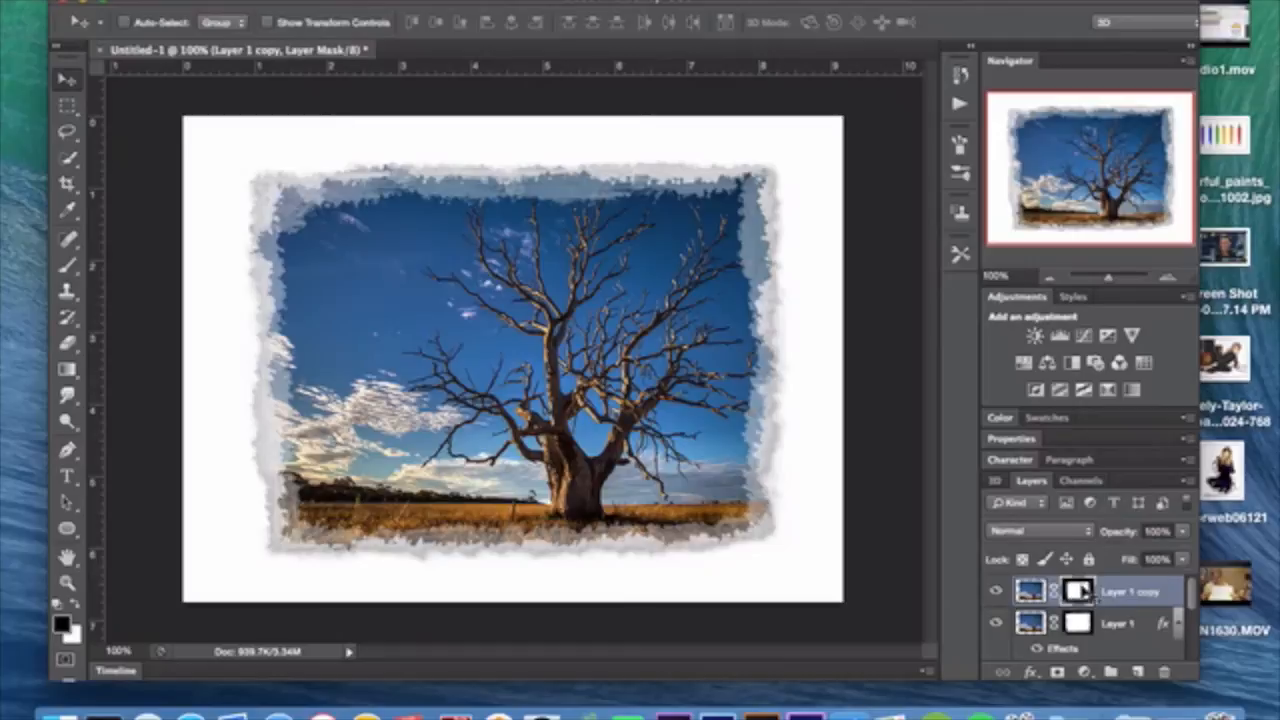
click(68, 266)
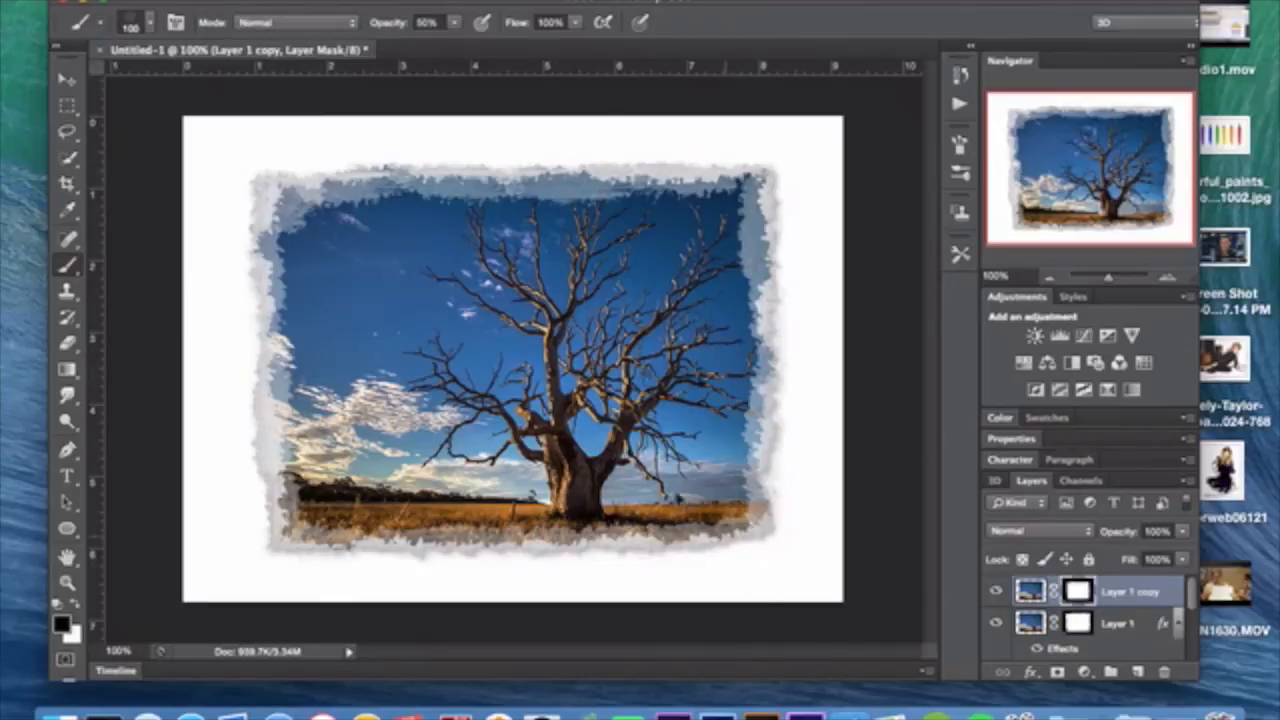
click(67, 80)
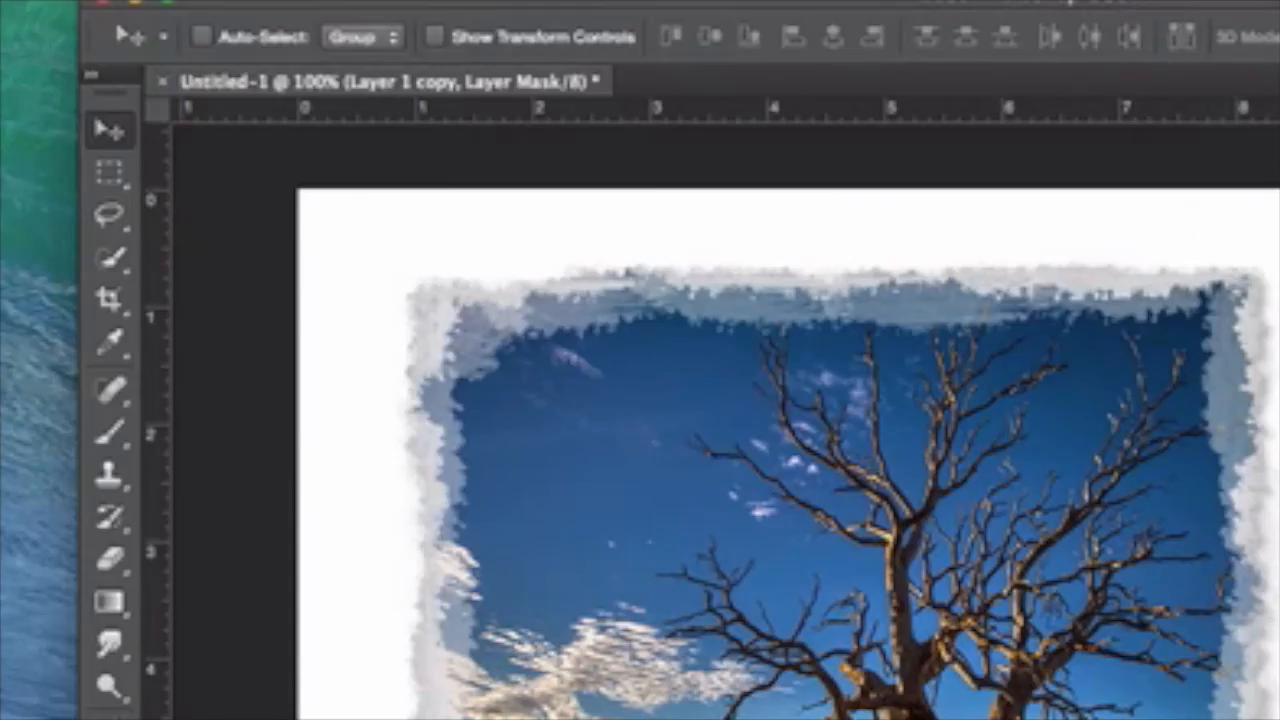
Trim the canvas on all four sides based on the top left pixel color
click(425, 1)
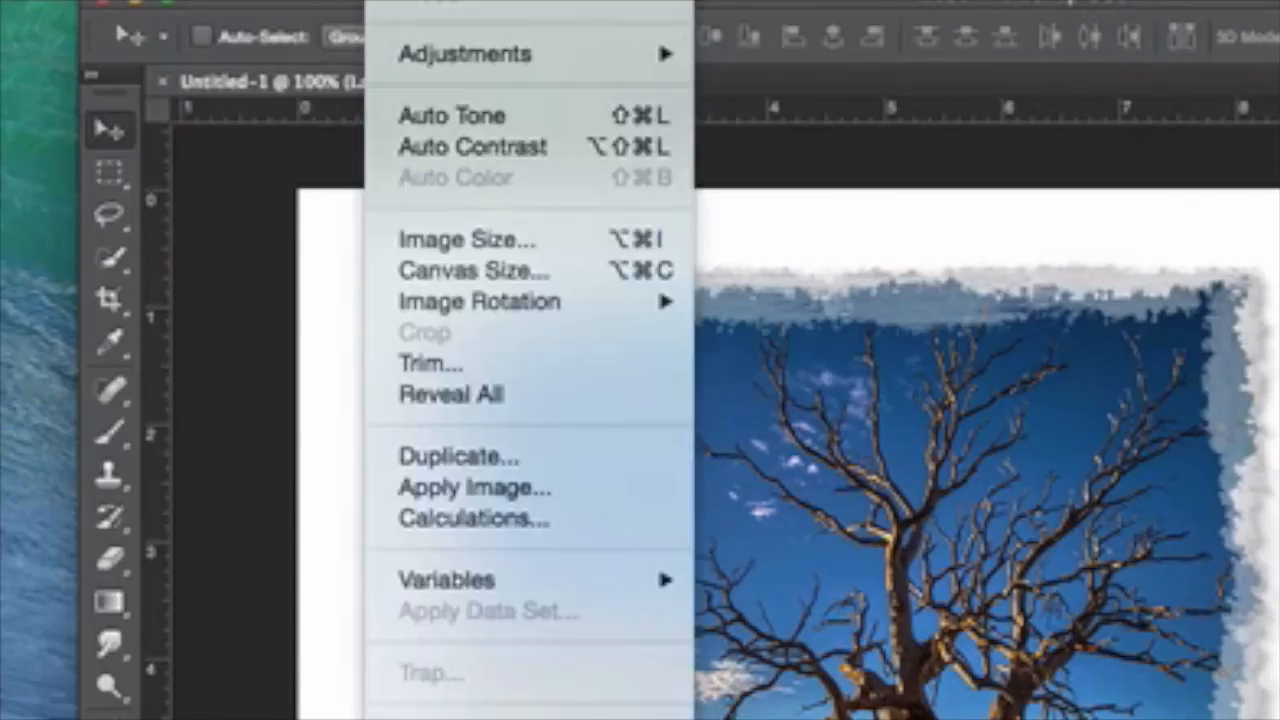
click(521, 368)
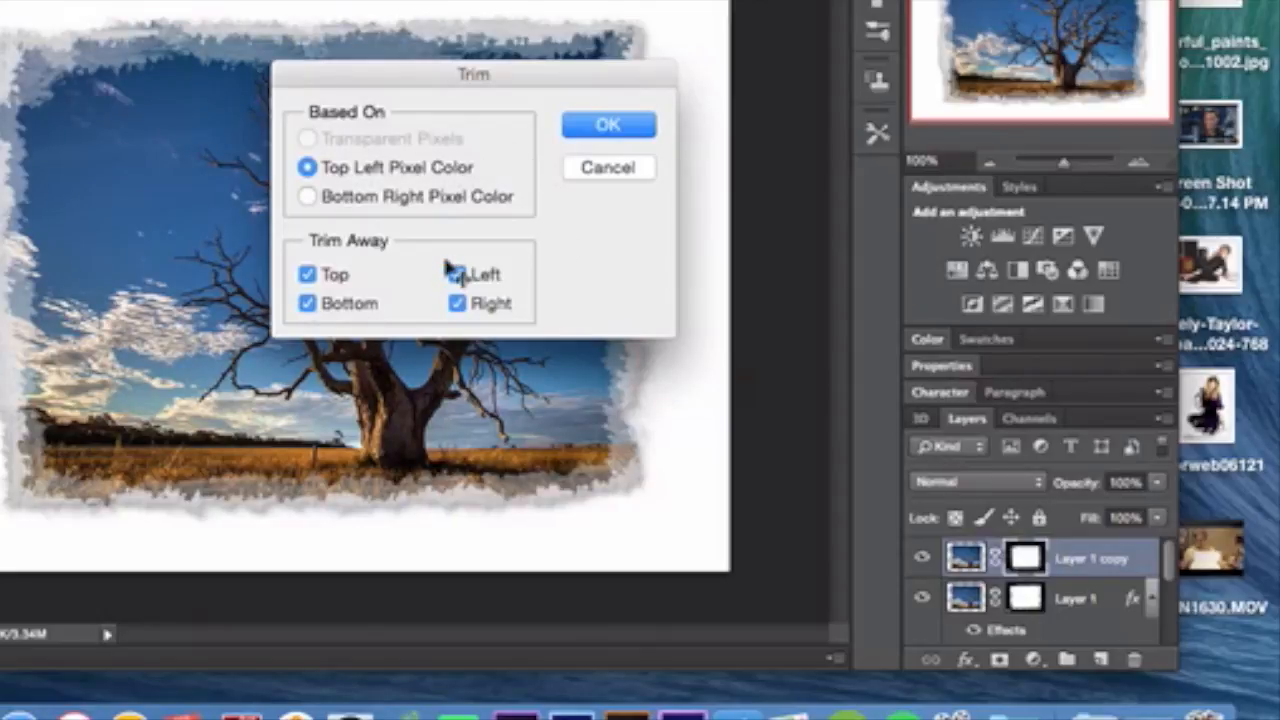
click(648, 131)
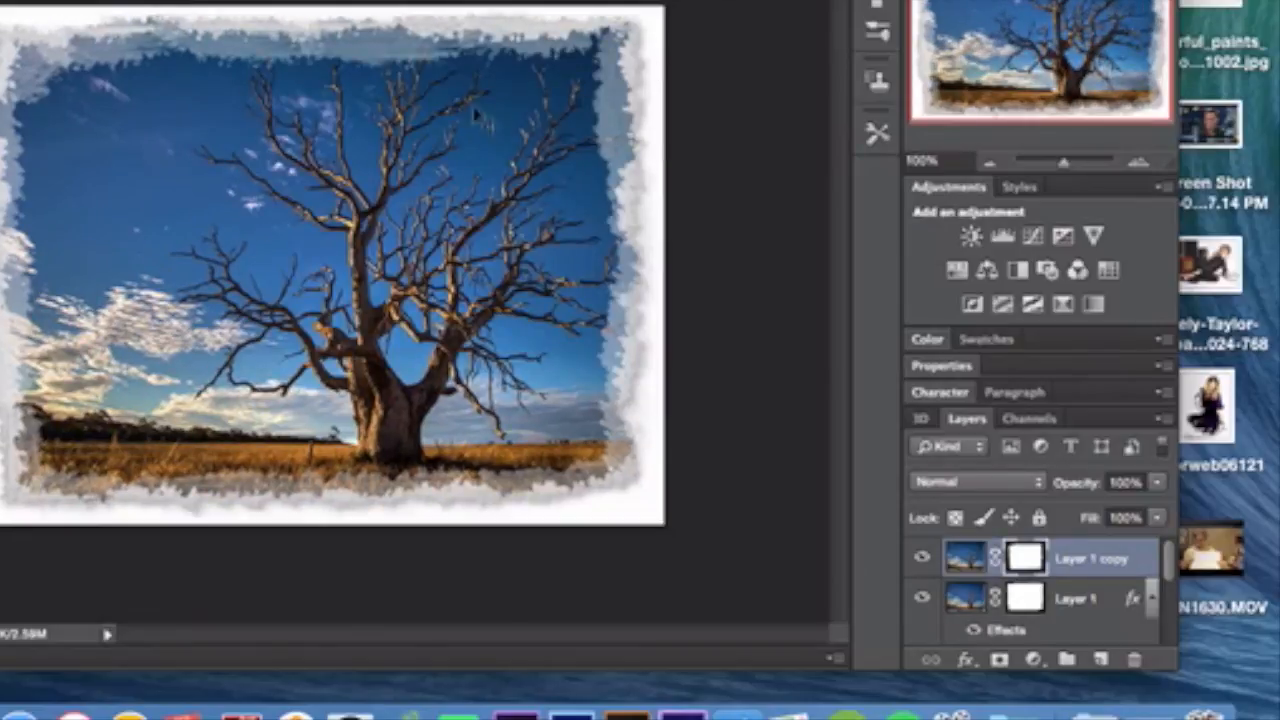